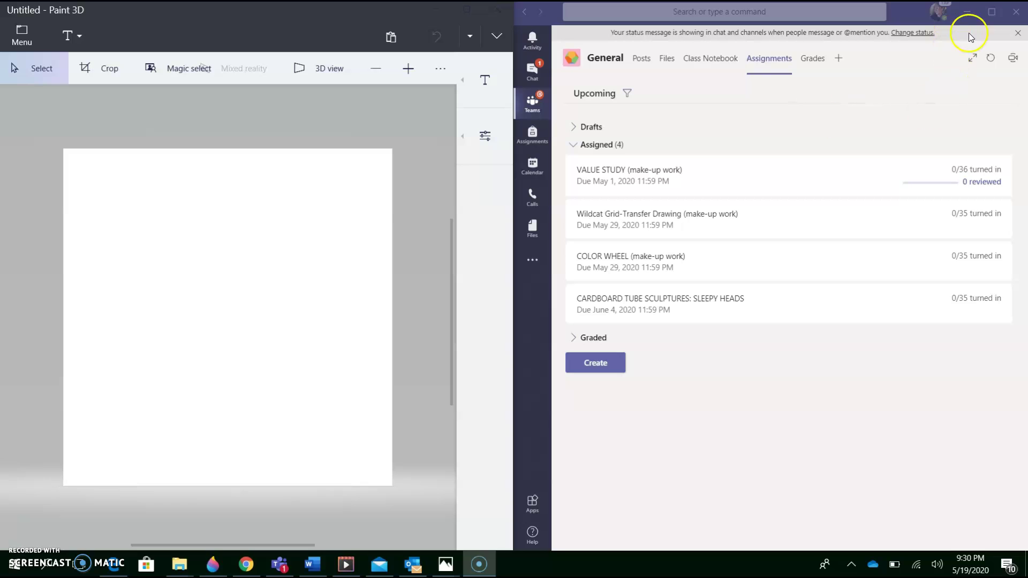
- Maximize the Teams window, then restore it to a smaller floating window
{"action": "left_click", "coordinate": [993, 16]}
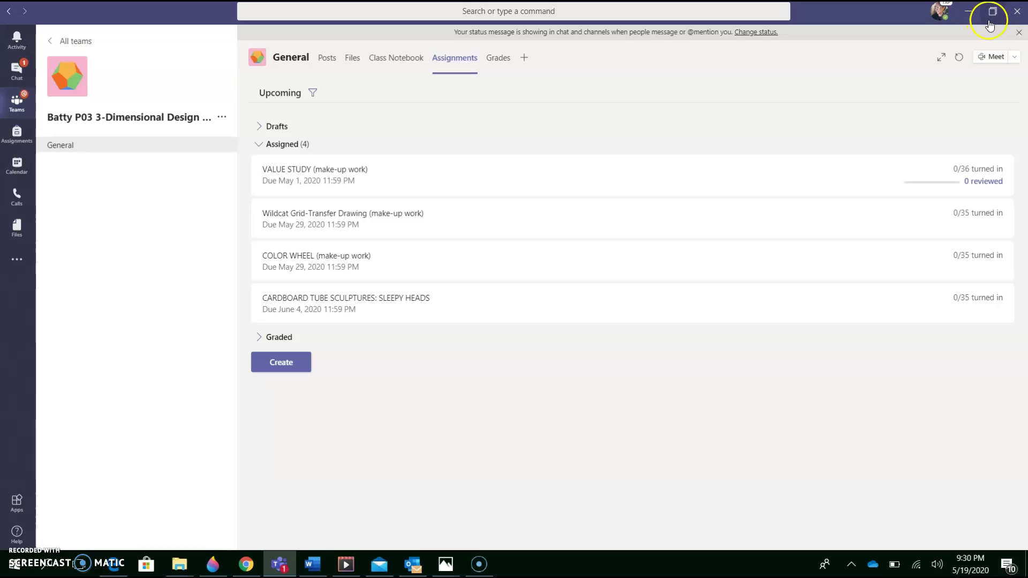
{"action": "left_click", "coordinate": [994, 17]}
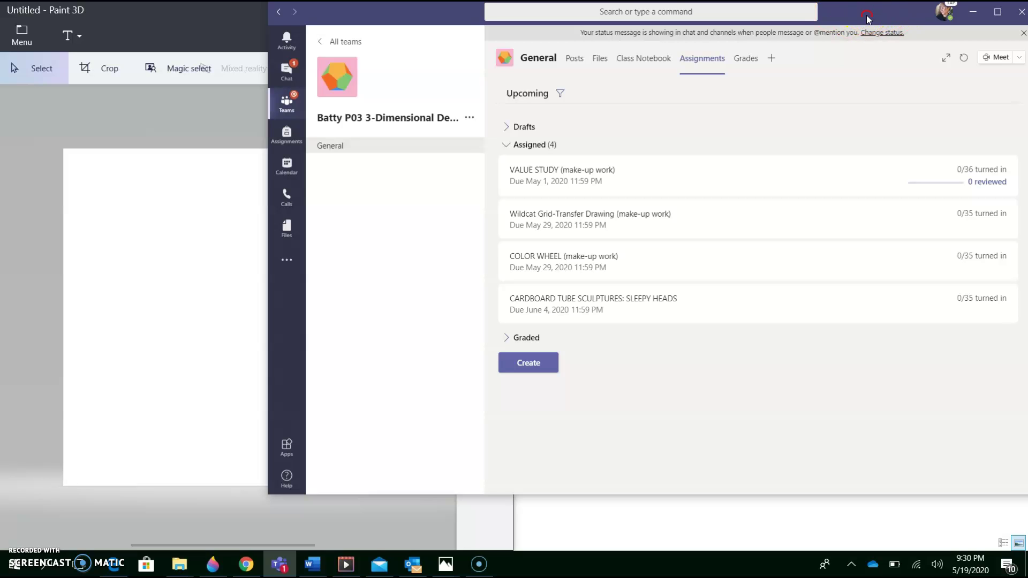
{"action": "right_click", "coordinate": [866, 15]}
- Snap the Teams window to the right half of the screen beside Paint 3D
{"action": "left_click", "coordinate": [849, 12]}
{"action": "left_click_drag", "start_coordinate": [851, 15], "coordinate": [1027, 35]}
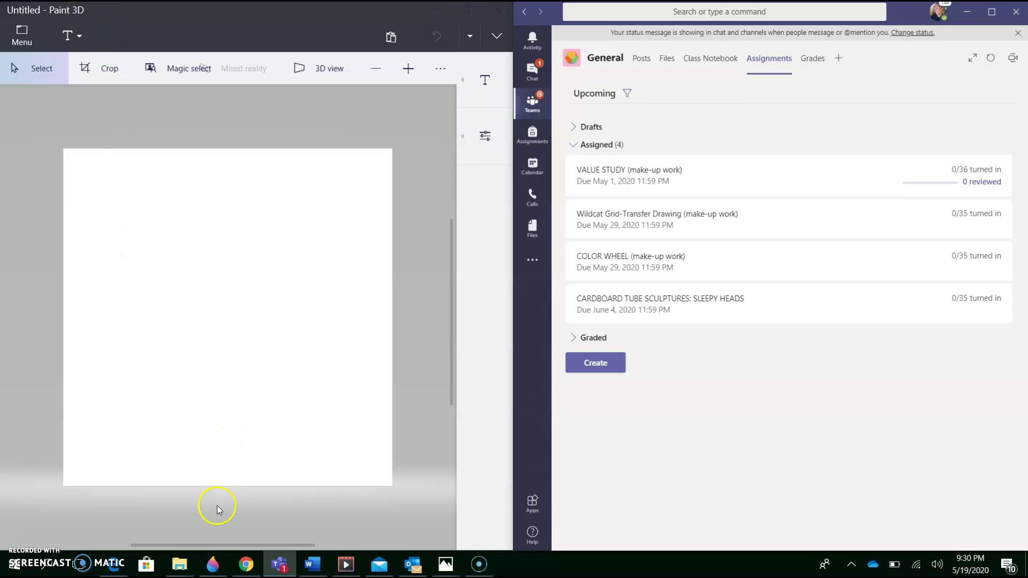
{"action": "mouse_move", "coordinate": [214, 570]}
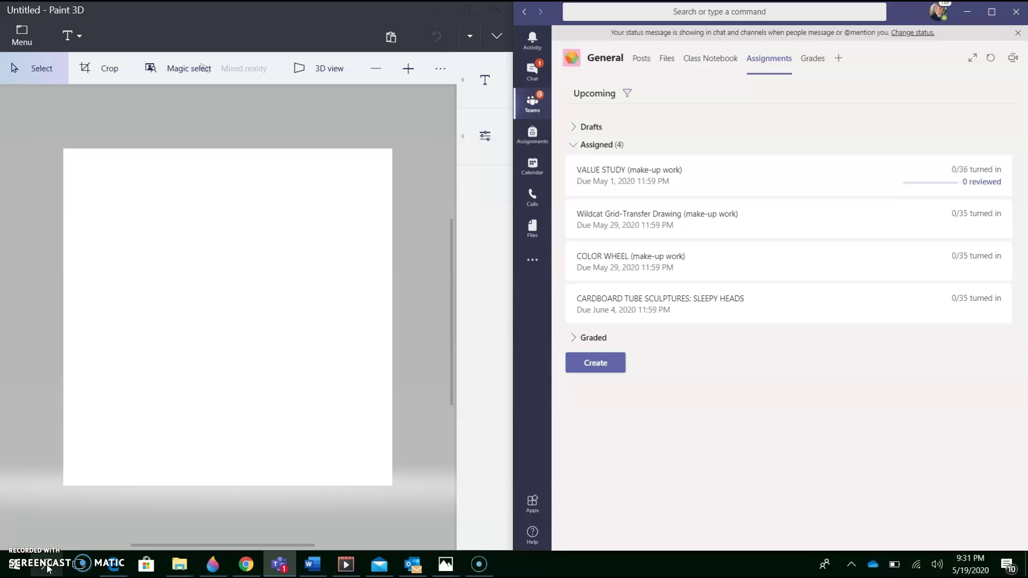
- Search Windows for 'Paint 3D' and bring the Paint 3D window forward
{"action": "left_click", "coordinate": [48, 567]}
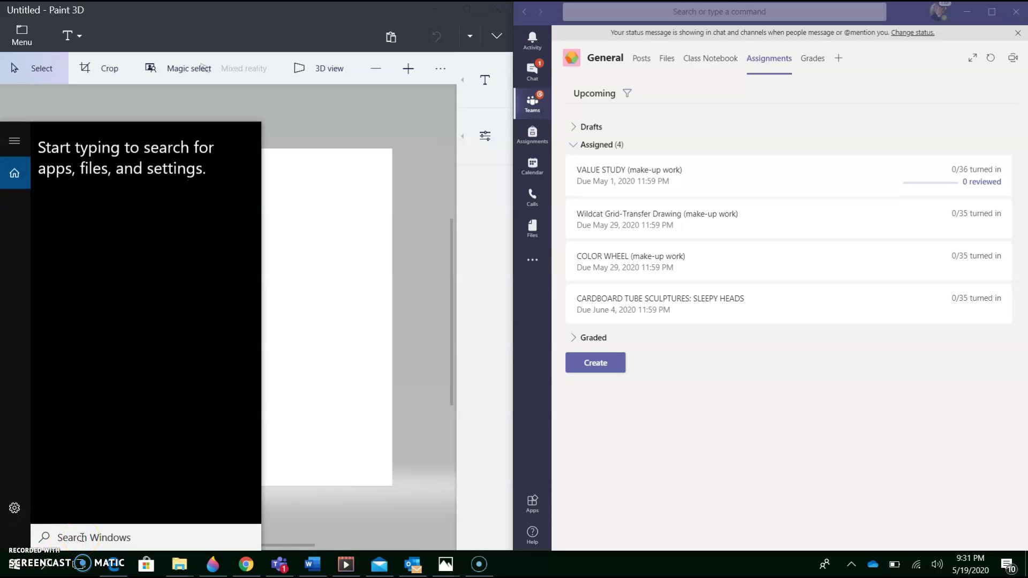
{"action": "type", "text": "Pa"}
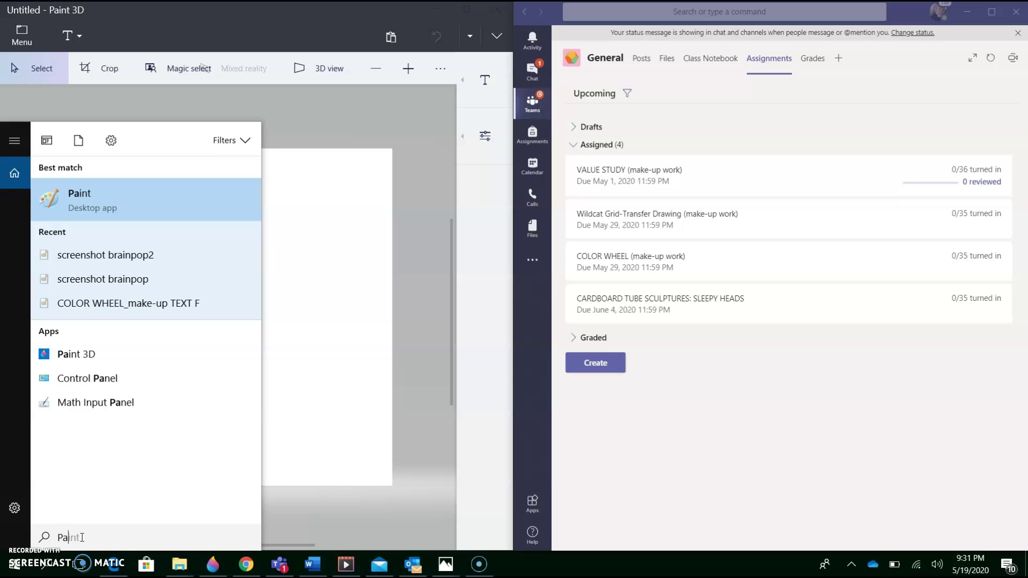
{"action": "type", "text": "int 3D"}
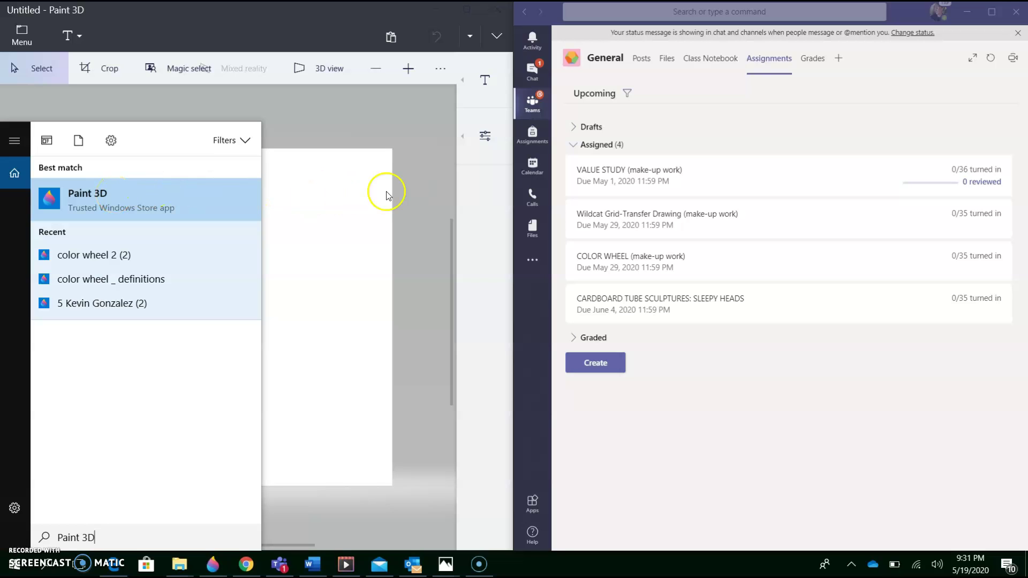
{"action": "left_click", "coordinate": [406, 182]}
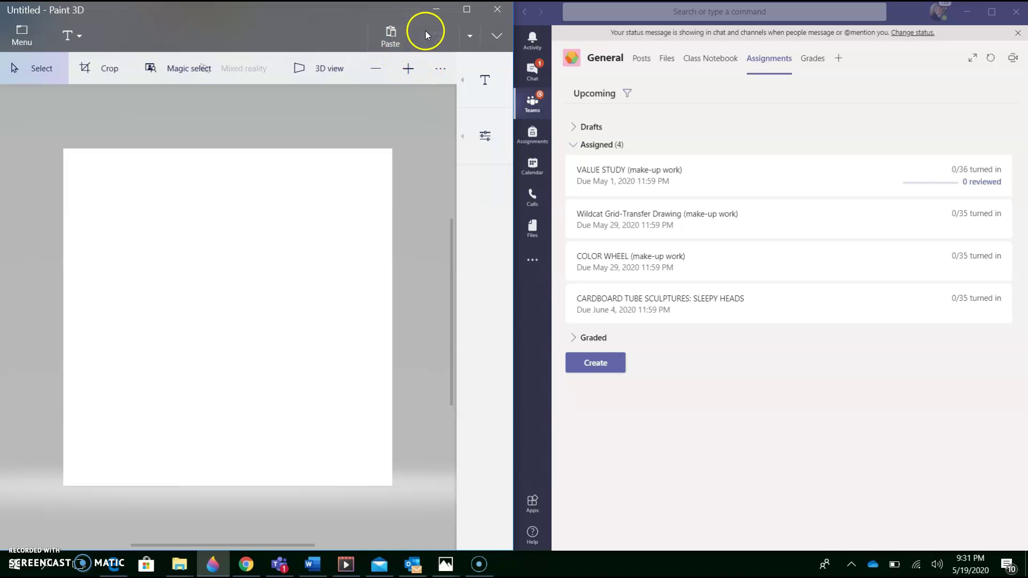
{"action": "left_click", "coordinate": [467, 11]}
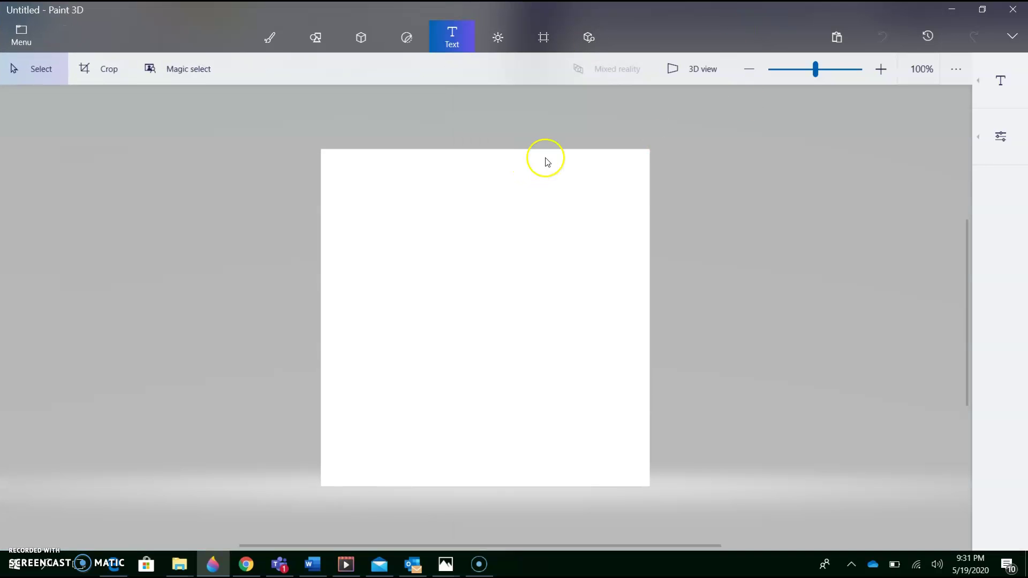
{"action": "left_click", "coordinate": [983, 10]}
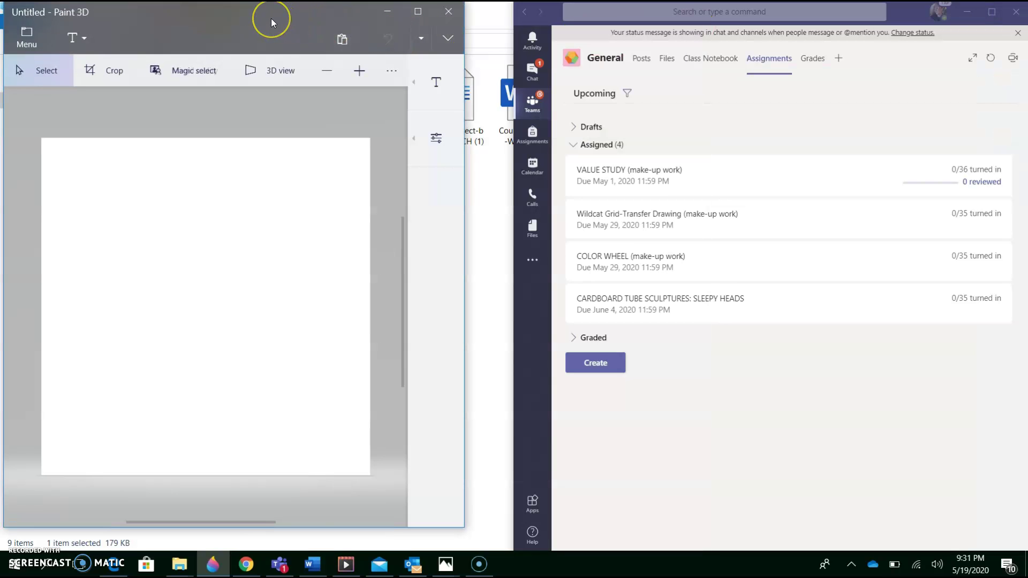
{"action": "mouse_move", "coordinate": [271, 18]}
{"action": "left_mouse_down"}
{"action": "mouse_move", "coordinate": [364, 34]}
{"action": "mouse_move", "coordinate": [208, 39]}
{"action": "mouse_move", "coordinate": [93, 75]}
{"action": "mouse_move", "coordinate": [69, 72]}
{"action": "mouse_move", "coordinate": [54, 44]}
{"action": "mouse_move", "coordinate": [0, 44]}
{"action": "left_mouse_up"}
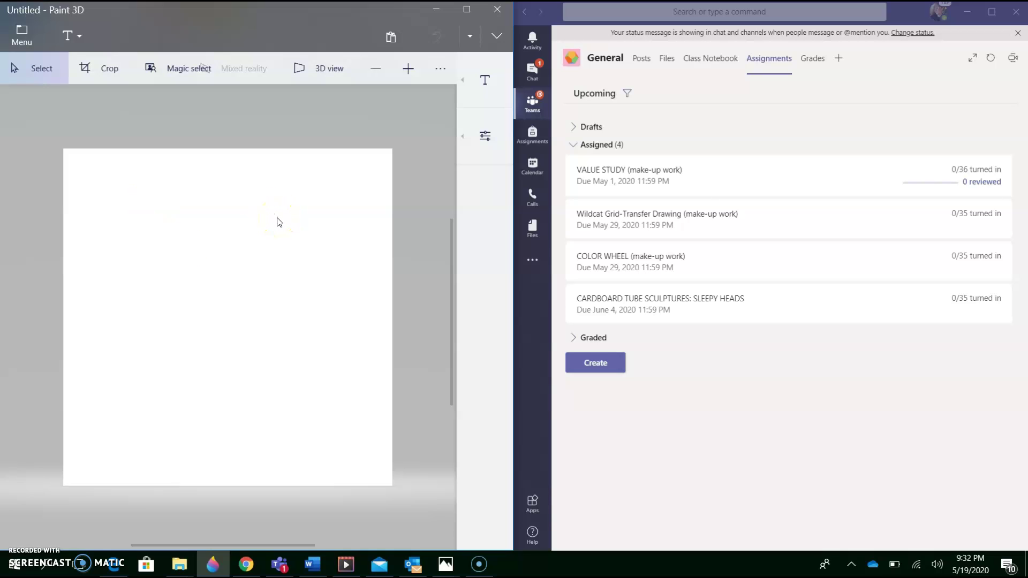
{"action": "left_click", "coordinate": [647, 164]}
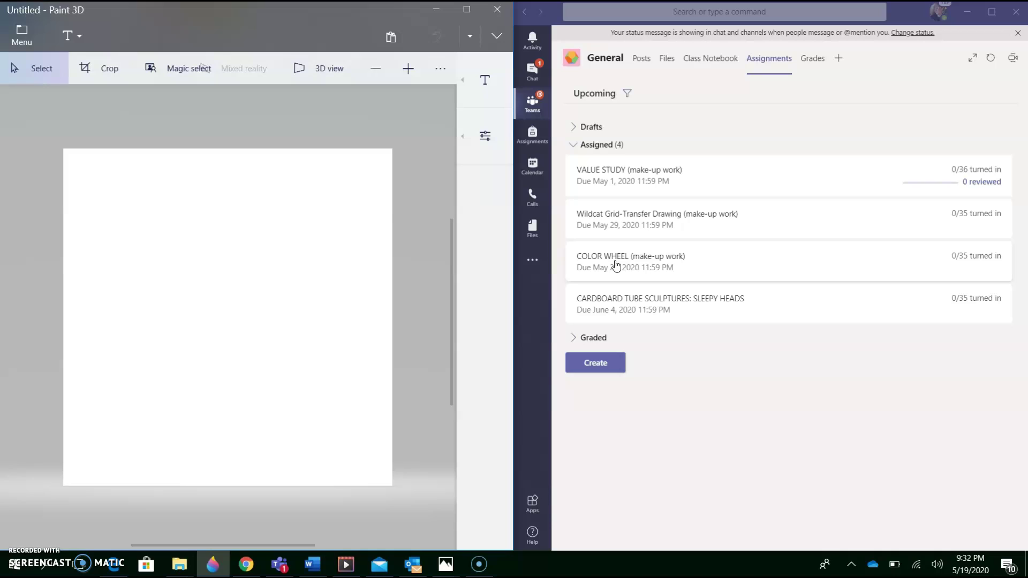
- Open the COLOR WHEEL assignment in Student view and preview Color Wheel Teacher Key.jpg
{"action": "left_click", "coordinate": [617, 257]}
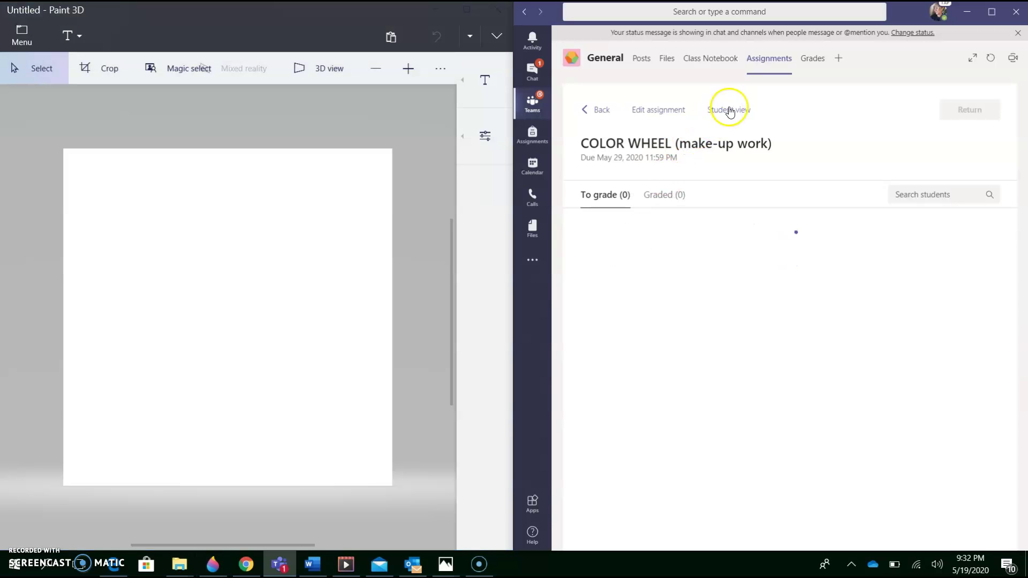
{"action": "left_click", "coordinate": [729, 110]}
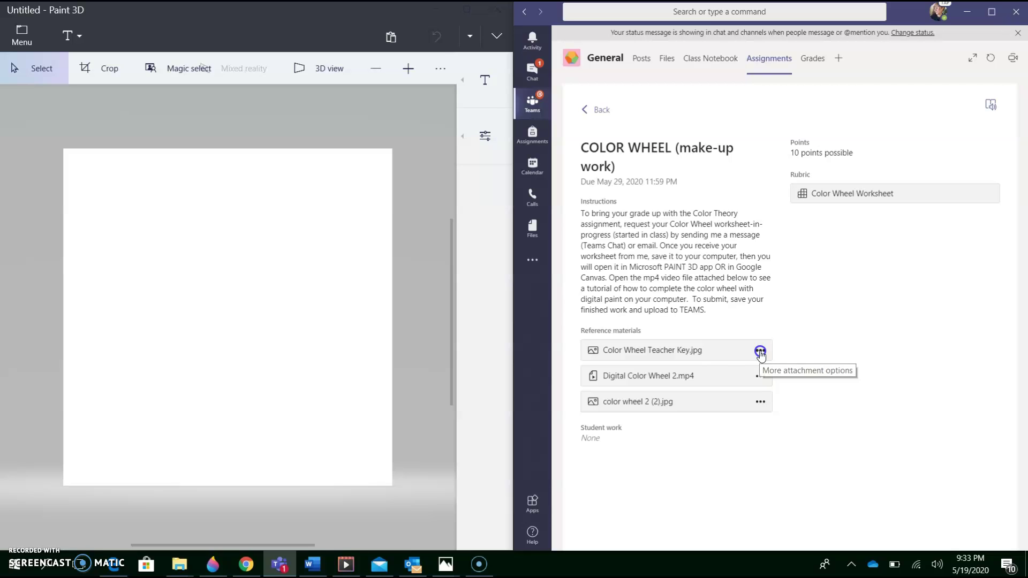
{"action": "left_click", "coordinate": [761, 352]}
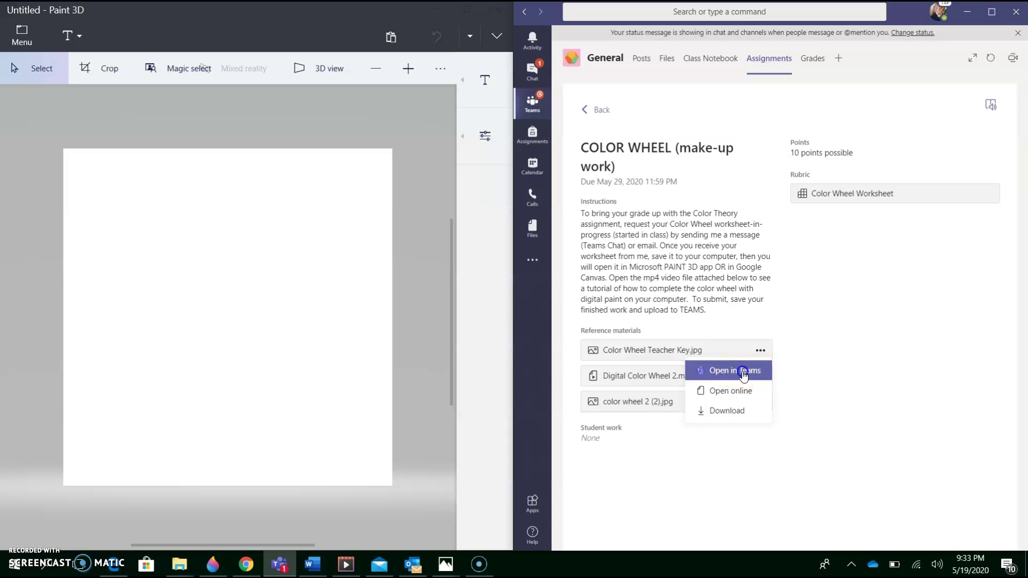
{"action": "left_click", "coordinate": [743, 372]}
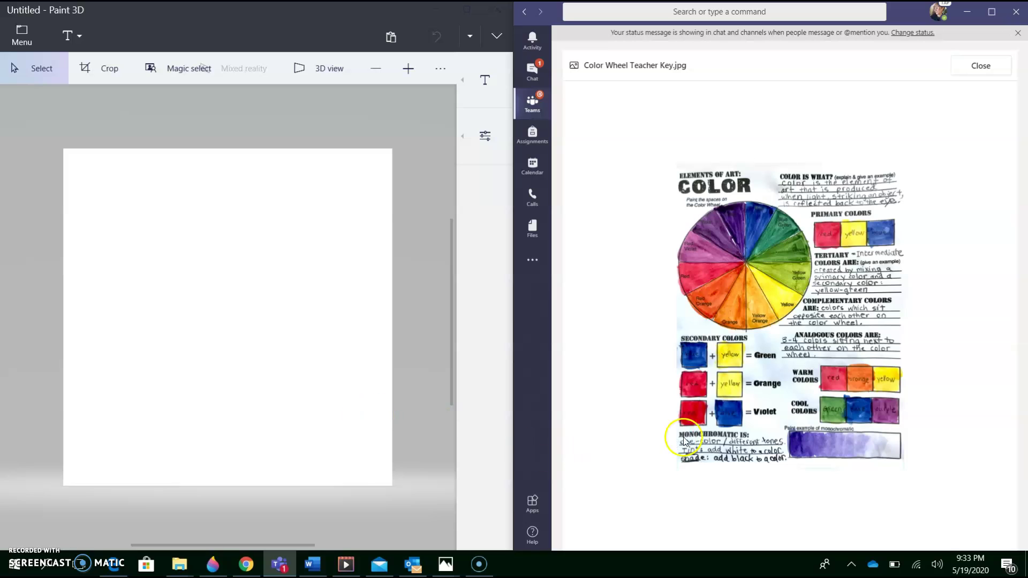
{"action": "left_click", "coordinate": [985, 67]}
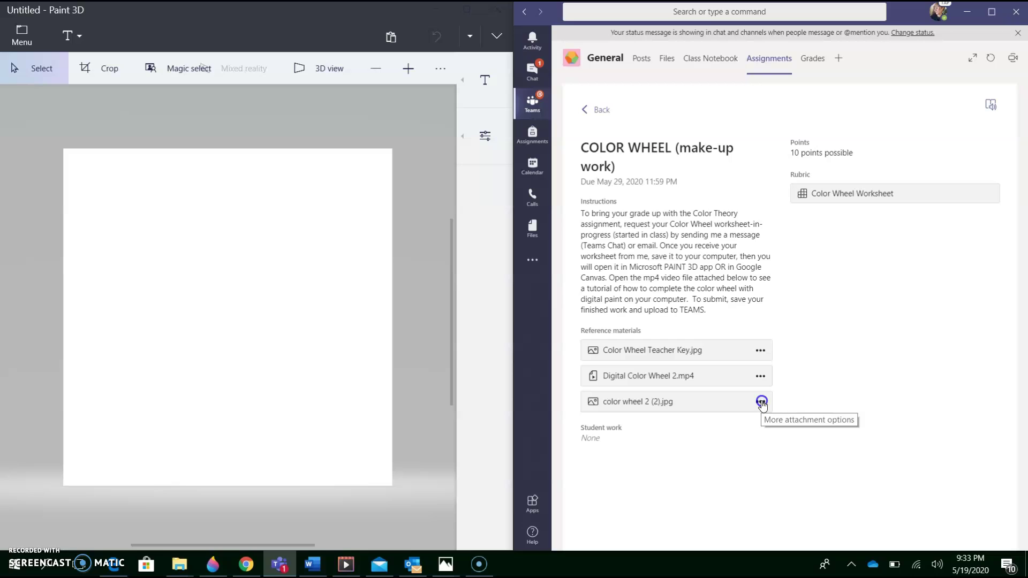
- Preview the blank worksheet color wheel 2 (2).jpg in Teams, then close it
{"action": "left_click", "coordinate": [761, 402]}
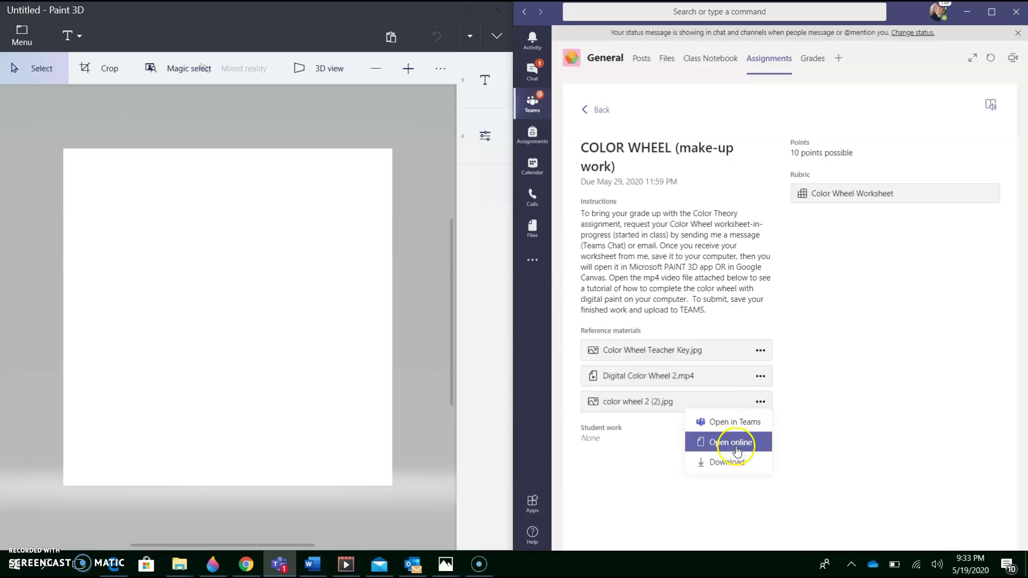
{"action": "left_click", "coordinate": [738, 423]}
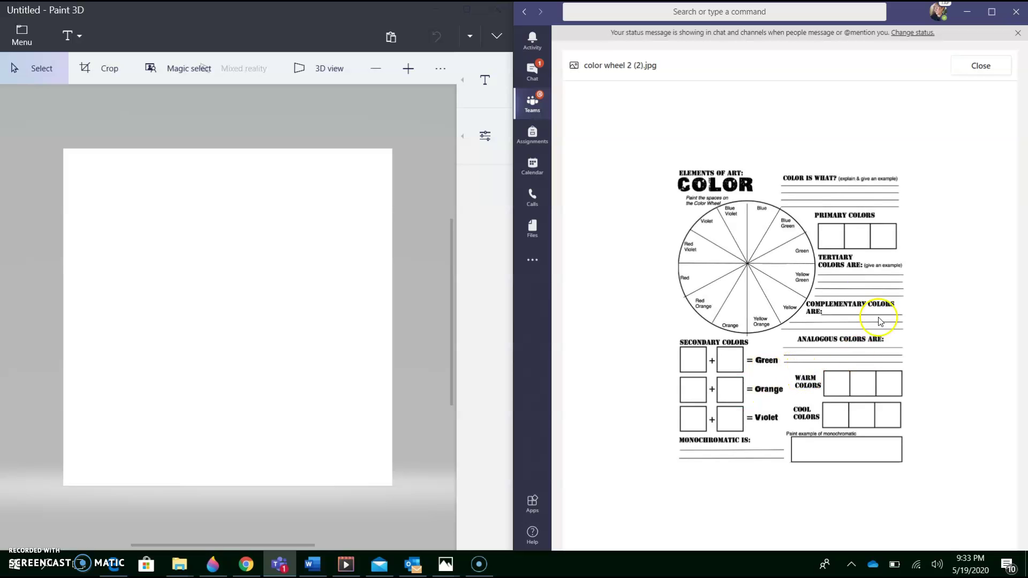
{"action": "left_click", "coordinate": [982, 73]}
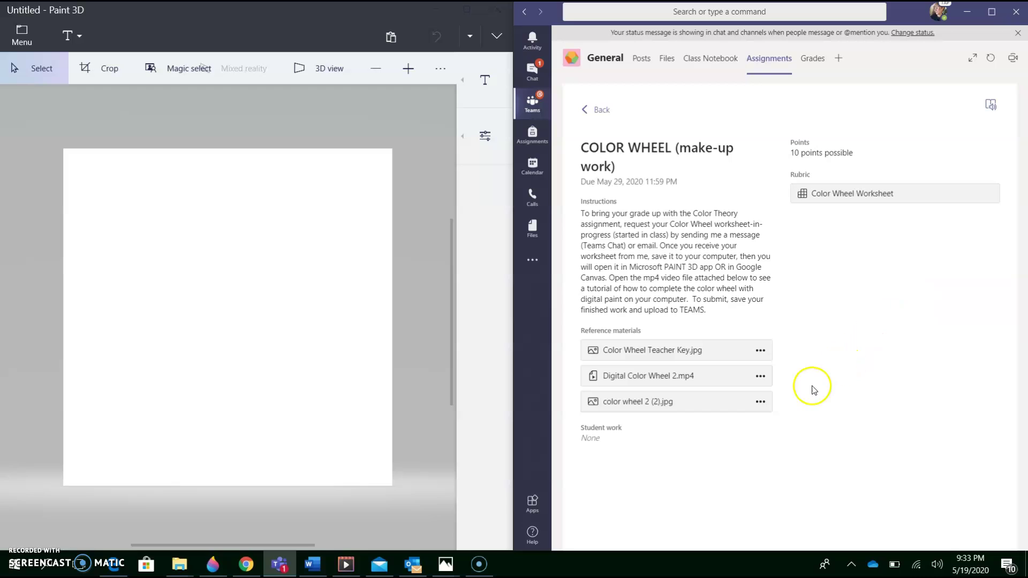
- Download color wheel 2 (2).jpg from the assignment and open the Downloads folder
{"action": "left_click", "coordinate": [761, 403]}
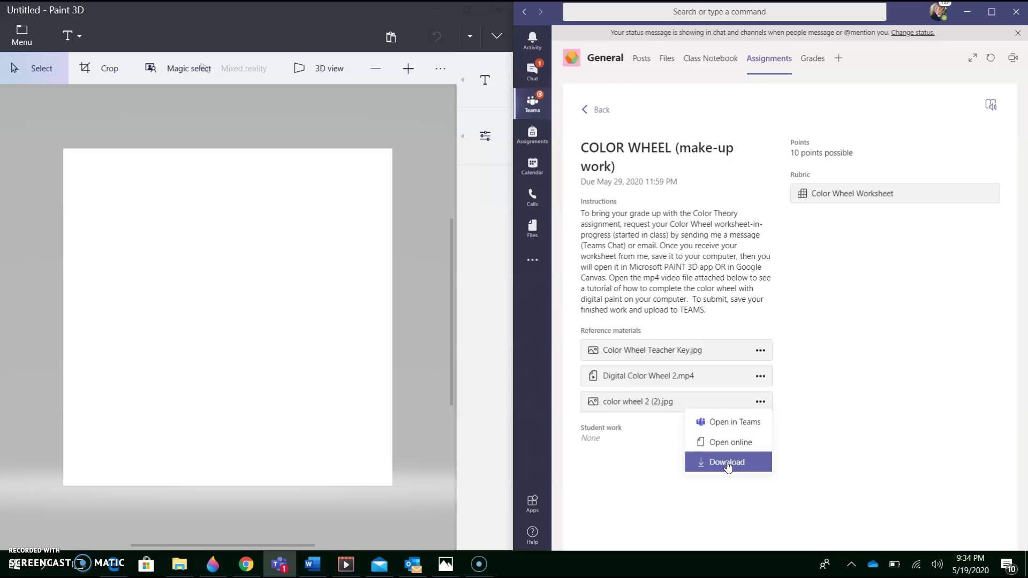
{"action": "left_click", "coordinate": [728, 463]}
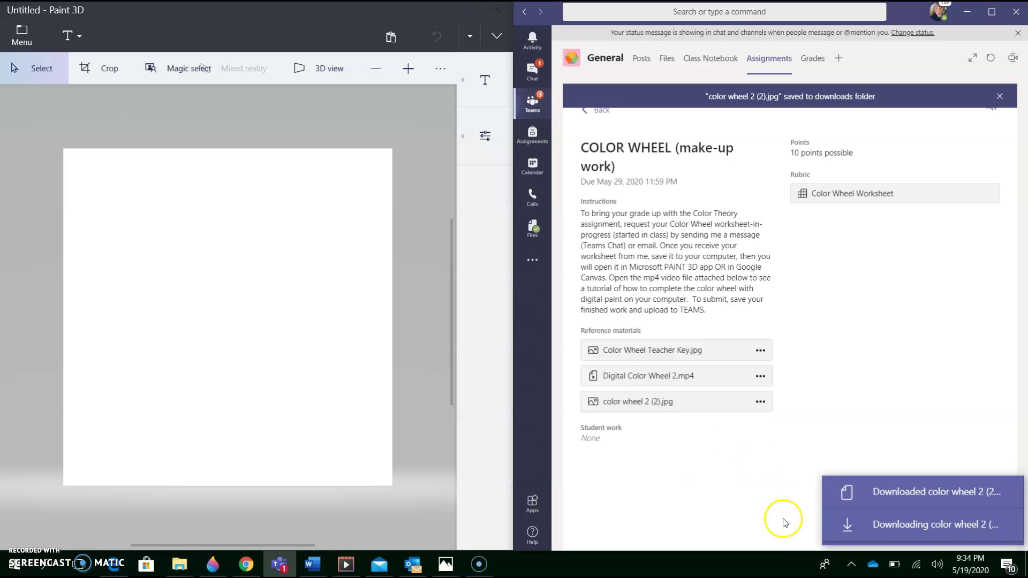
{"action": "left_click", "coordinate": [924, 495]}
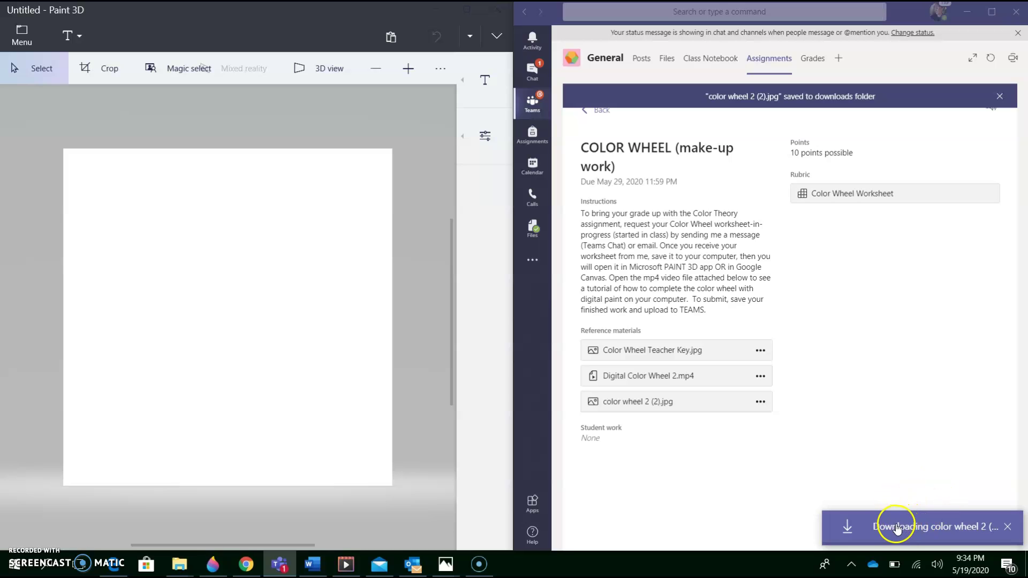
{"action": "left_click", "coordinate": [947, 524]}
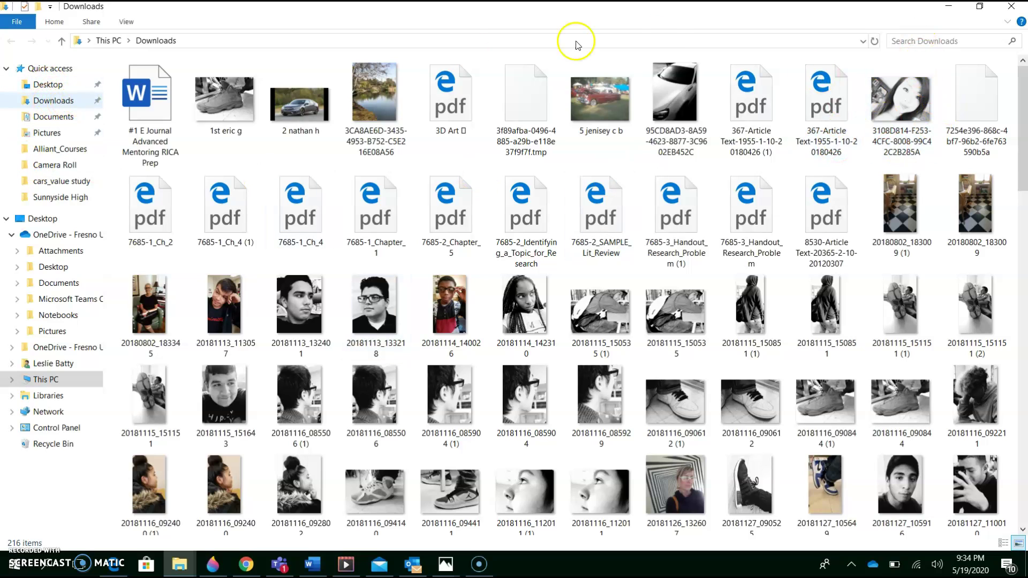
- Find the 'color' worksheet in Downloads, move it to the Desktop replacing the old copy, close Explorer
{"action": "left_click", "coordinate": [926, 38]}
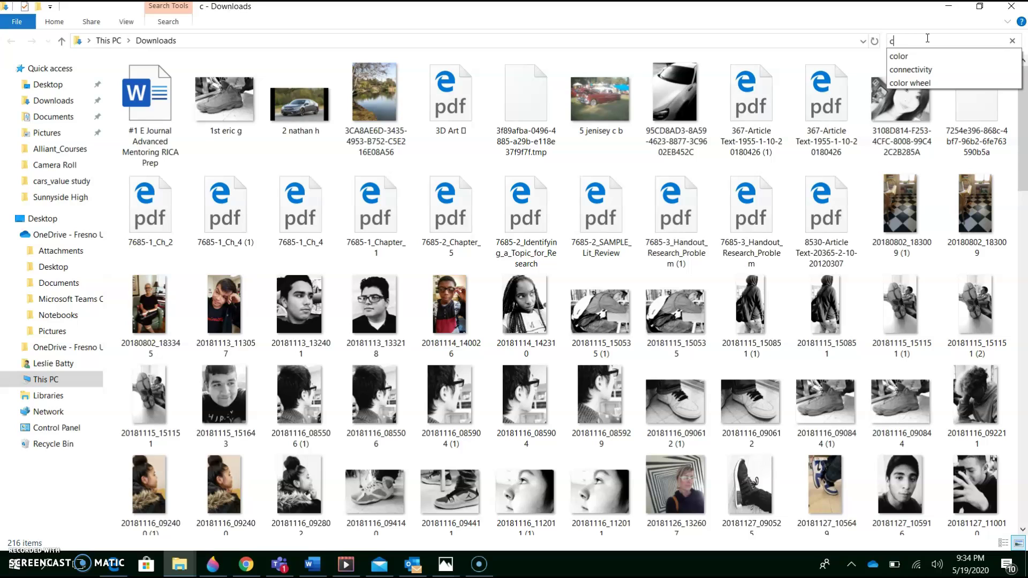
{"action": "type", "text": "color"}
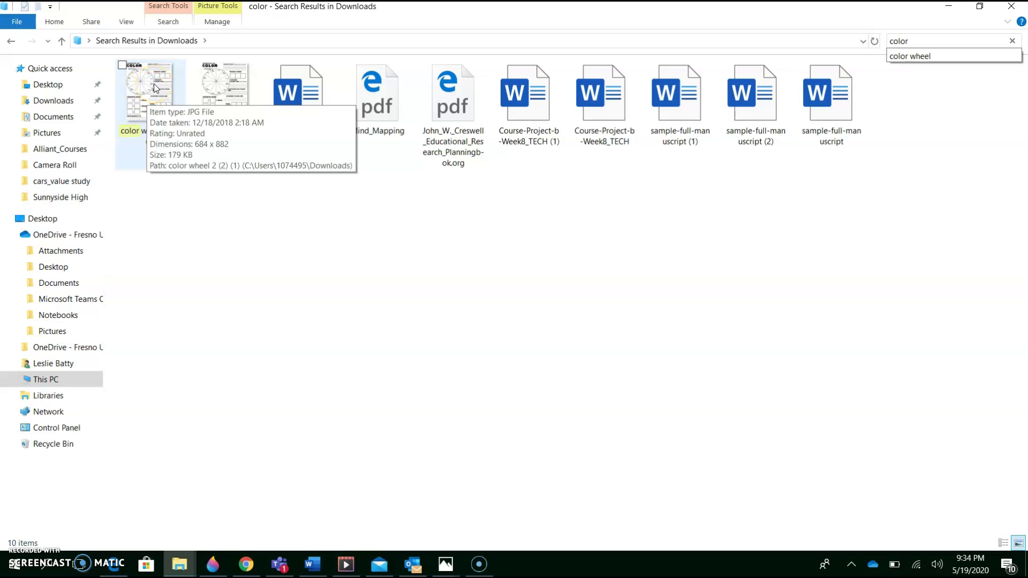
{"action": "left_click", "coordinate": [153, 88]}
{"action": "left_click_drag", "start_coordinate": [153, 88], "coordinate": [53, 89]}
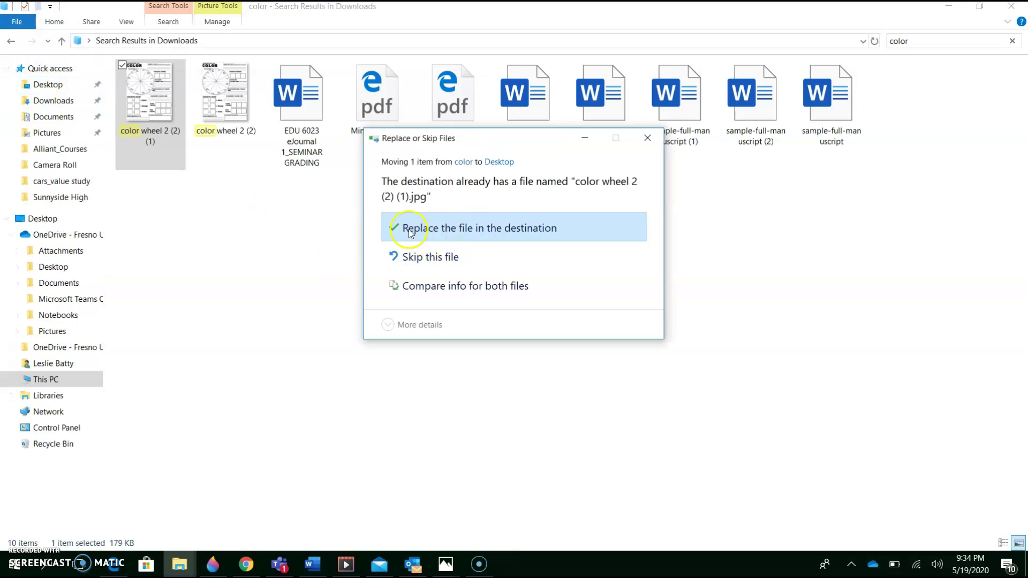
{"action": "left_click", "coordinate": [455, 232]}
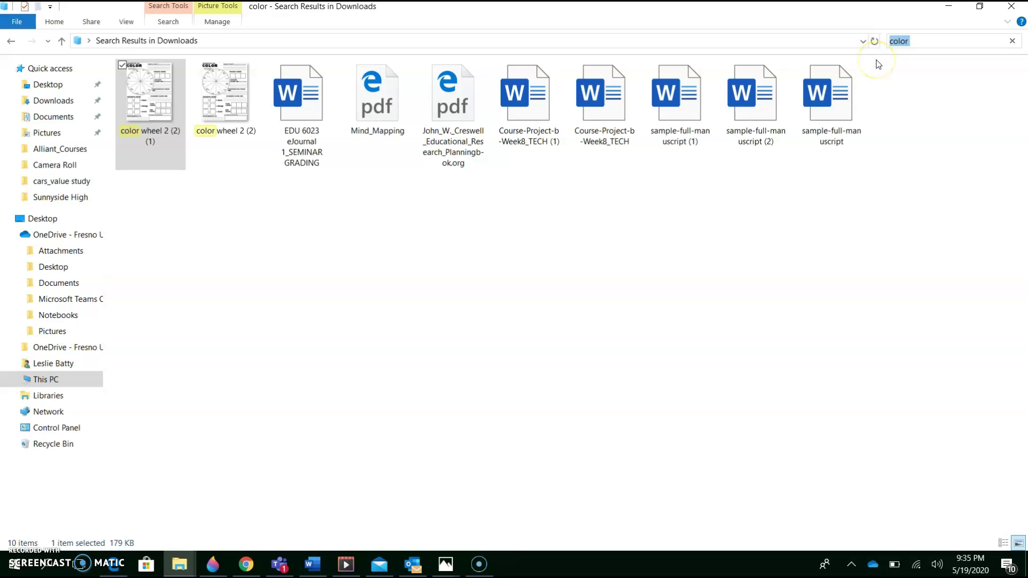
{"action": "left_click", "coordinate": [1010, 10]}
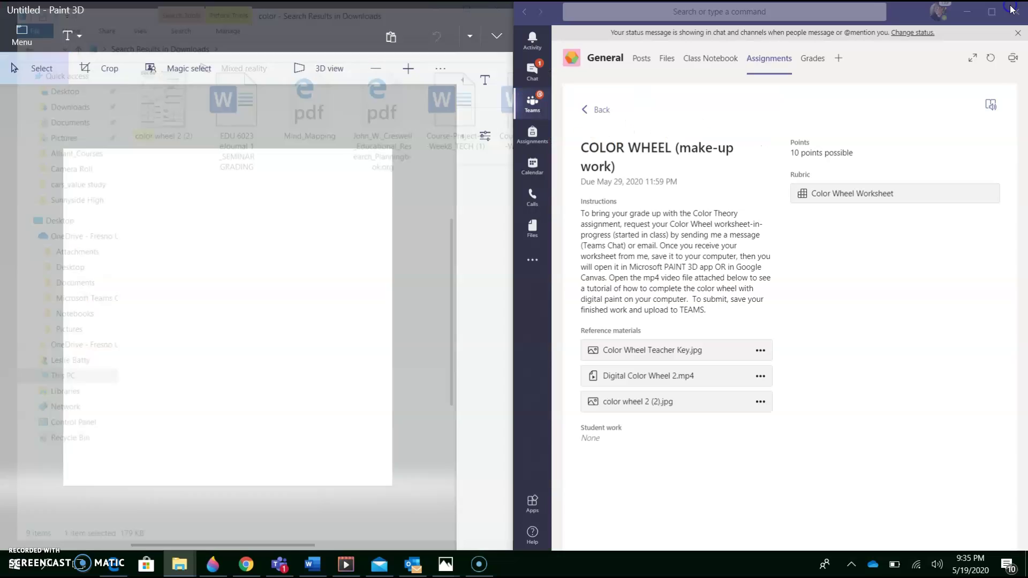
- Insert the color wheel 2 (2) image from the Desktop onto the Paint 3D canvas
{"action": "left_click", "coordinate": [392, 254]}
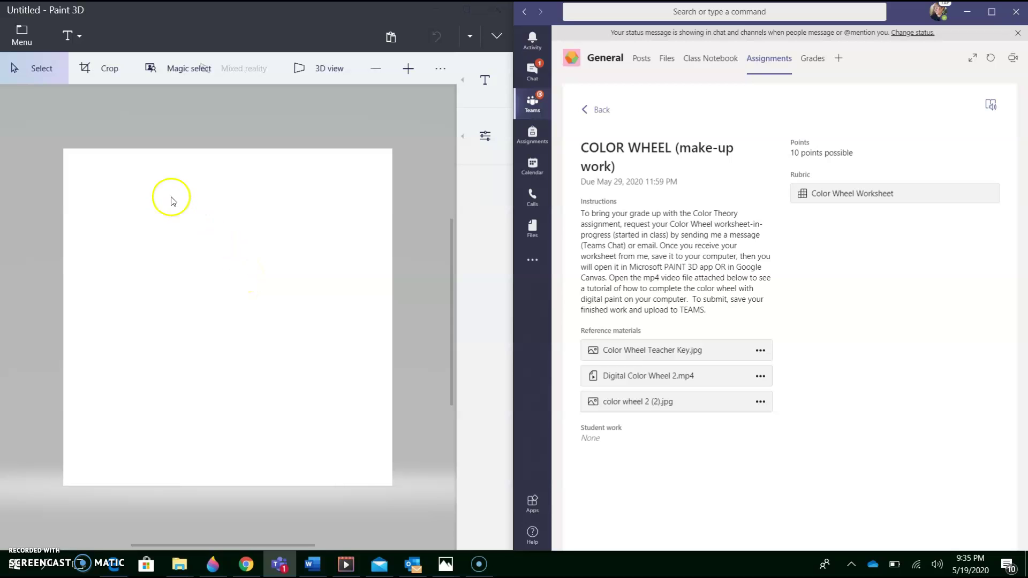
{"action": "left_click", "coordinate": [23, 32]}
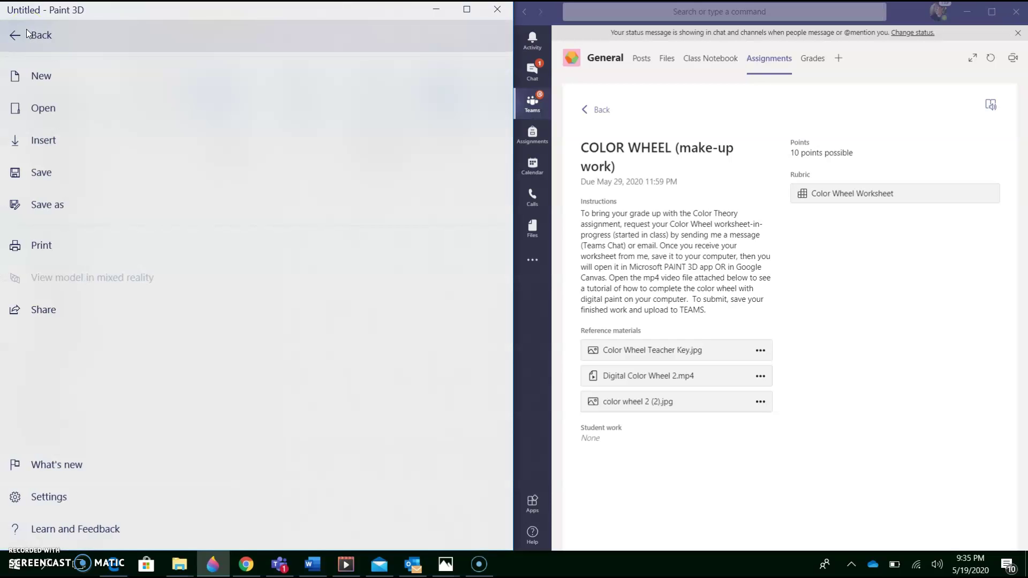
{"action": "left_click", "coordinate": [52, 141]}
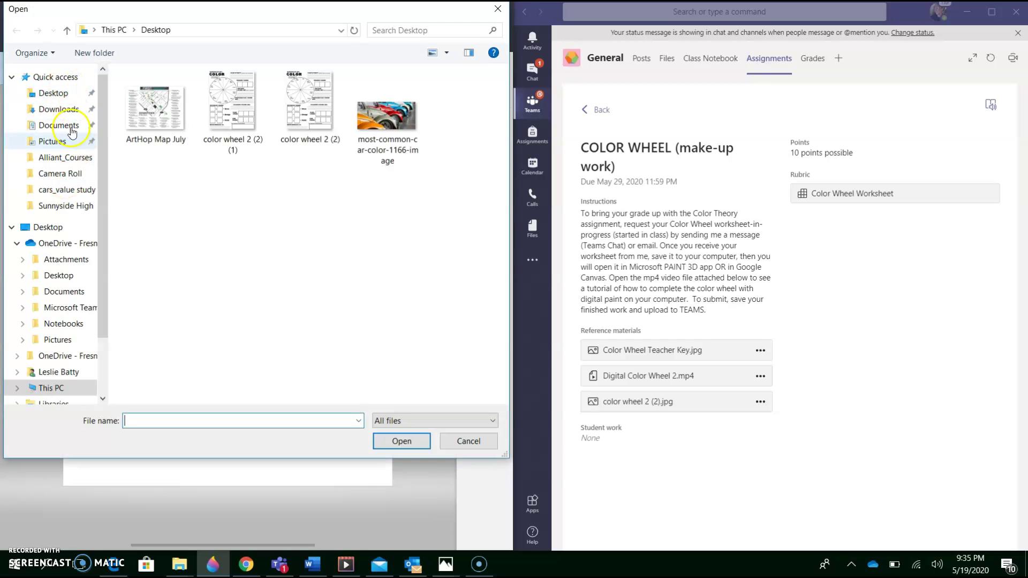
{"action": "left_click", "coordinate": [65, 94]}
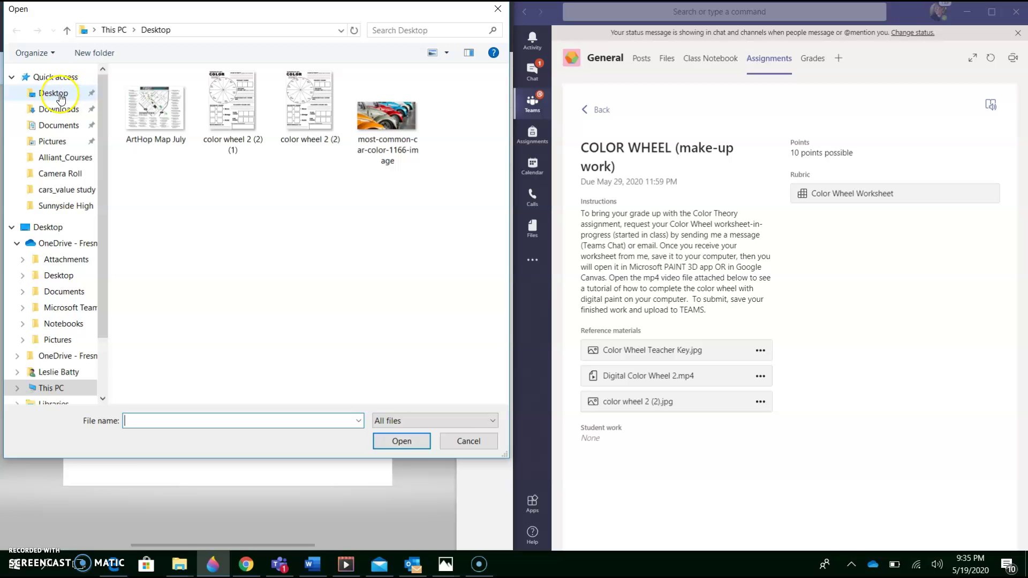
{"action": "left_click", "coordinate": [61, 98]}
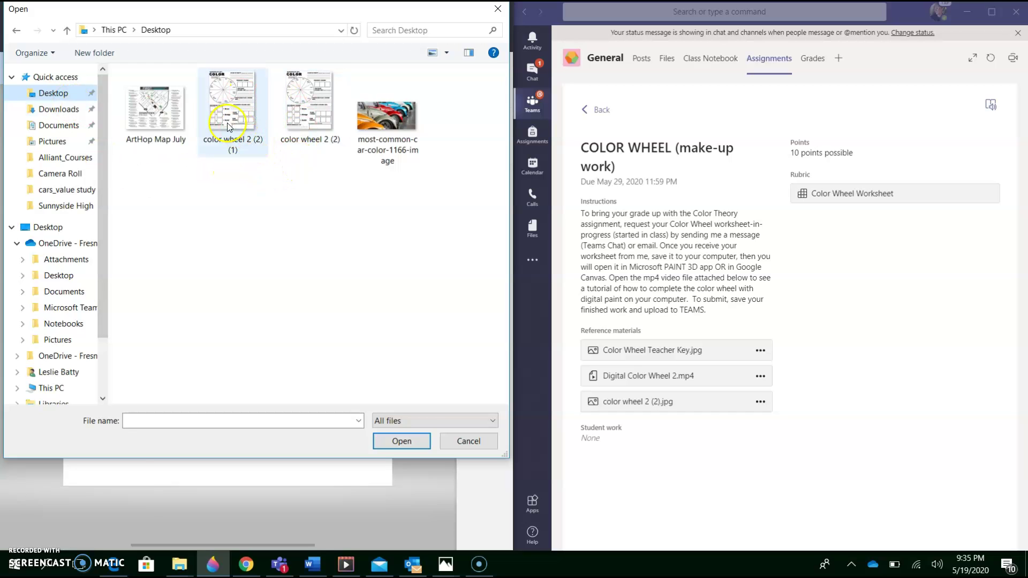
{"action": "left_click", "coordinate": [310, 115]}
{"action": "left_click", "coordinate": [401, 441]}
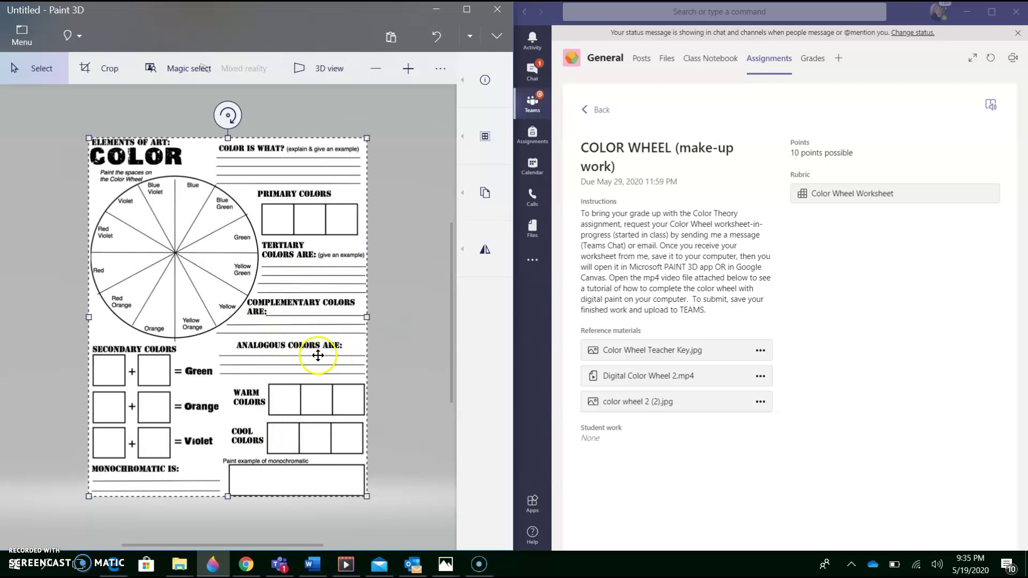
{"action": "left_click", "coordinate": [422, 274]}
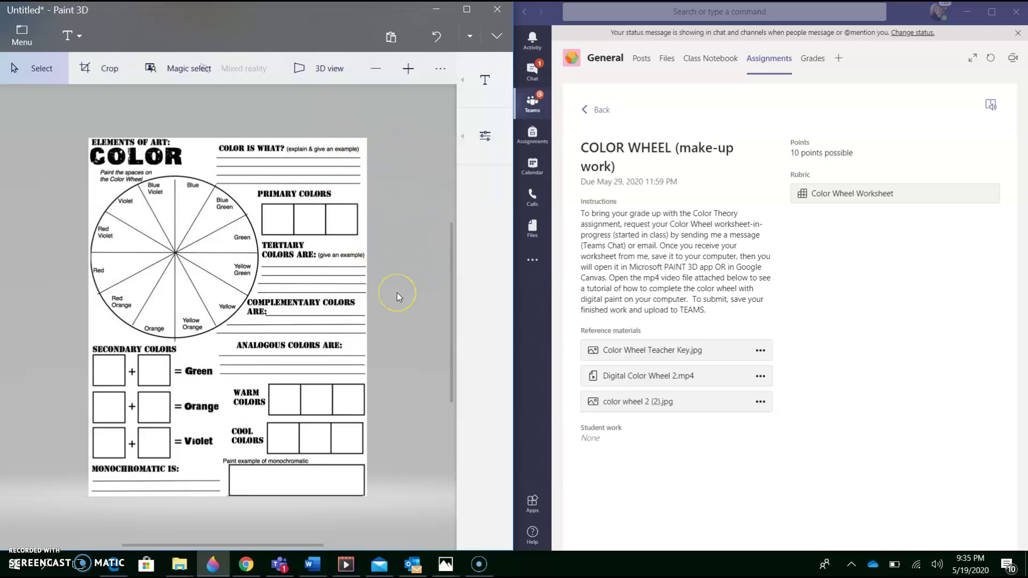
{"action": "scroll", "coordinate": [397, 292], "scroll_direction": "up", "scroll_amount": 3}
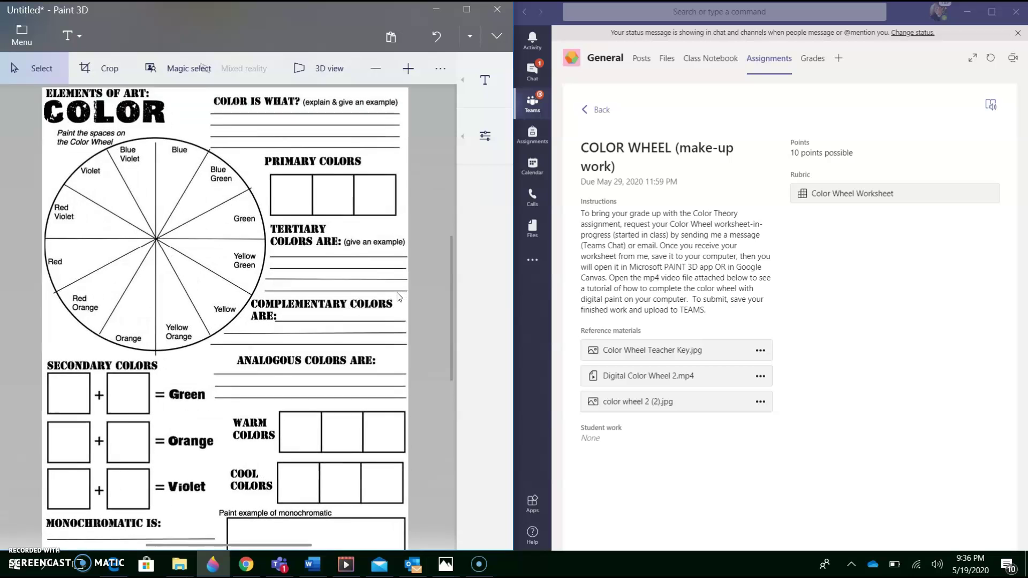
{"action": "scroll", "coordinate": [396, 292], "scroll_direction": "down", "scroll_amount": 3}
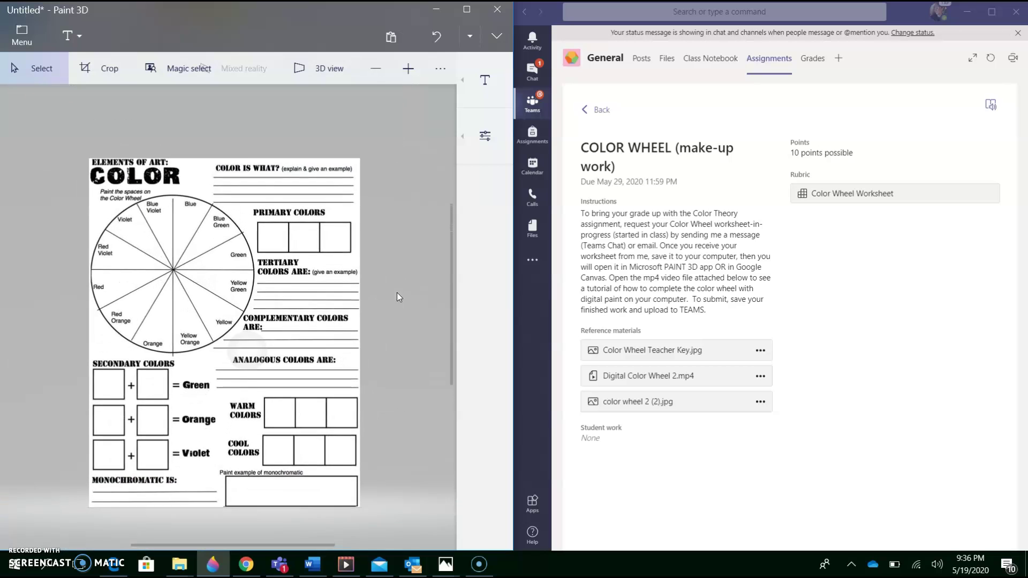
{"action": "scroll", "coordinate": [397, 293], "scroll_direction": "up", "scroll_amount": 2}
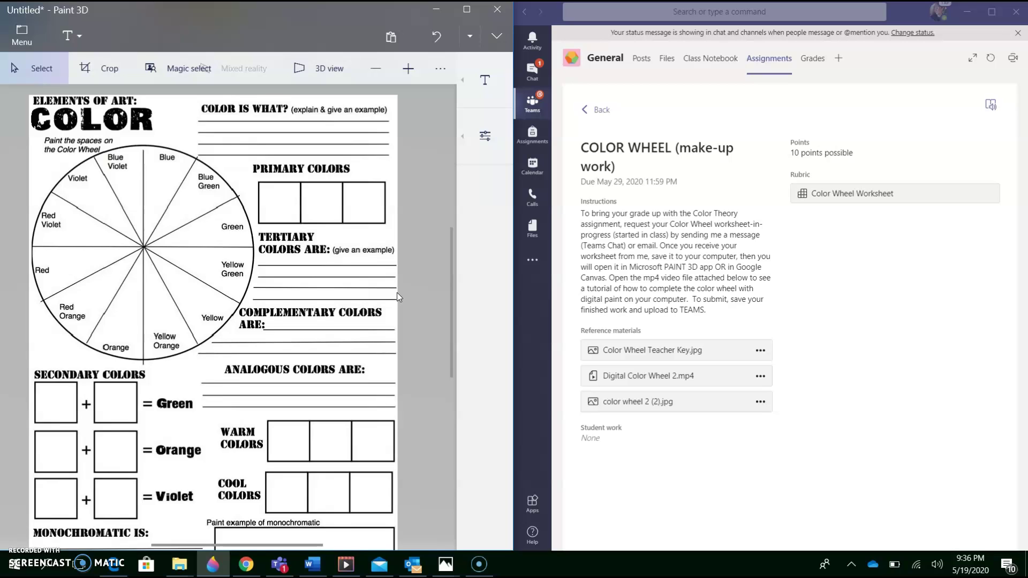
{"action": "left_click", "coordinate": [82, 33]}
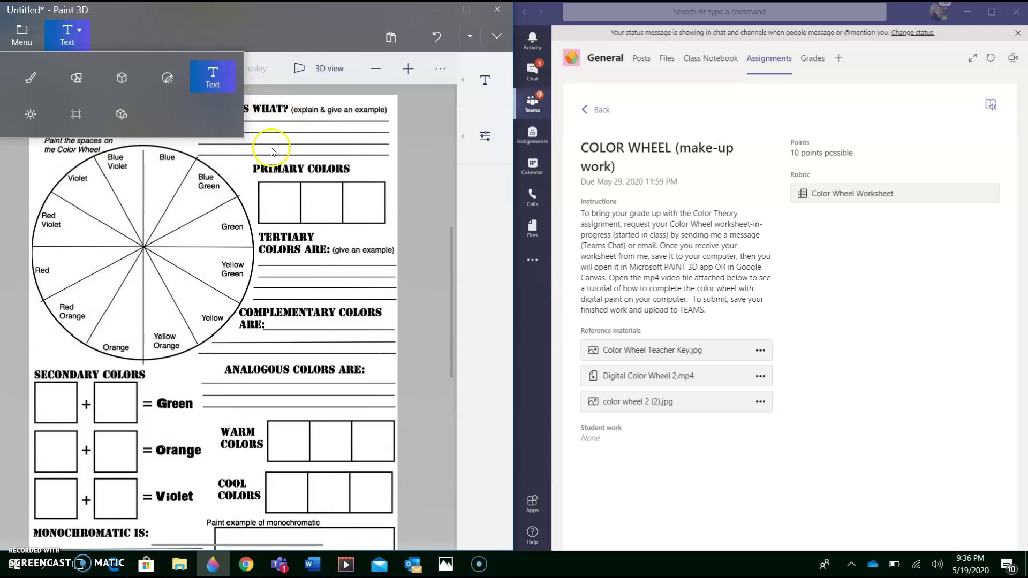
{"action": "left_click", "coordinate": [235, 156]}
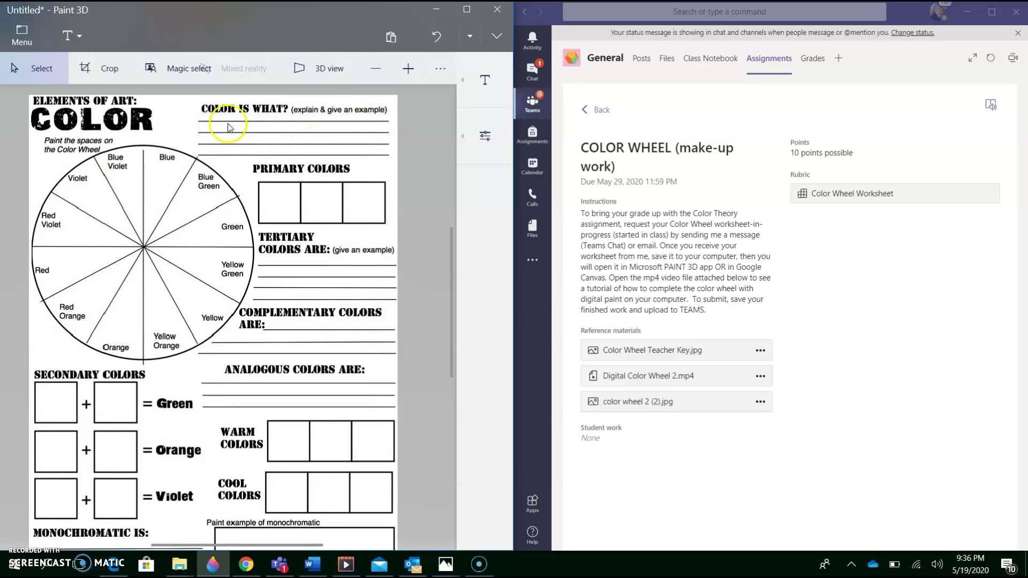
- Choose 2D text and place a text box on the first COLOR IS WHAT? answer line
{"action": "left_click", "coordinate": [68, 33]}
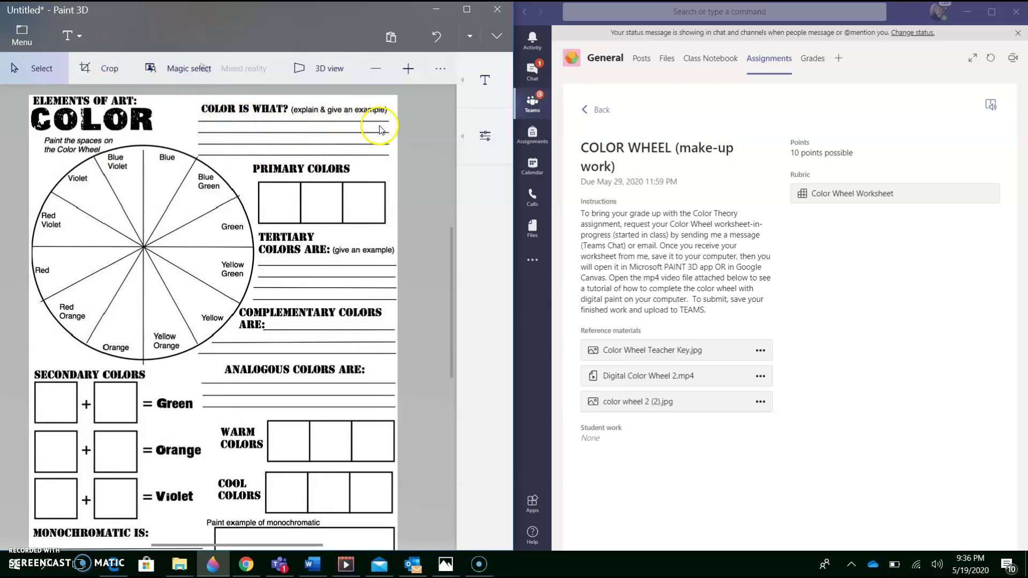
{"action": "left_click", "coordinate": [464, 81]}
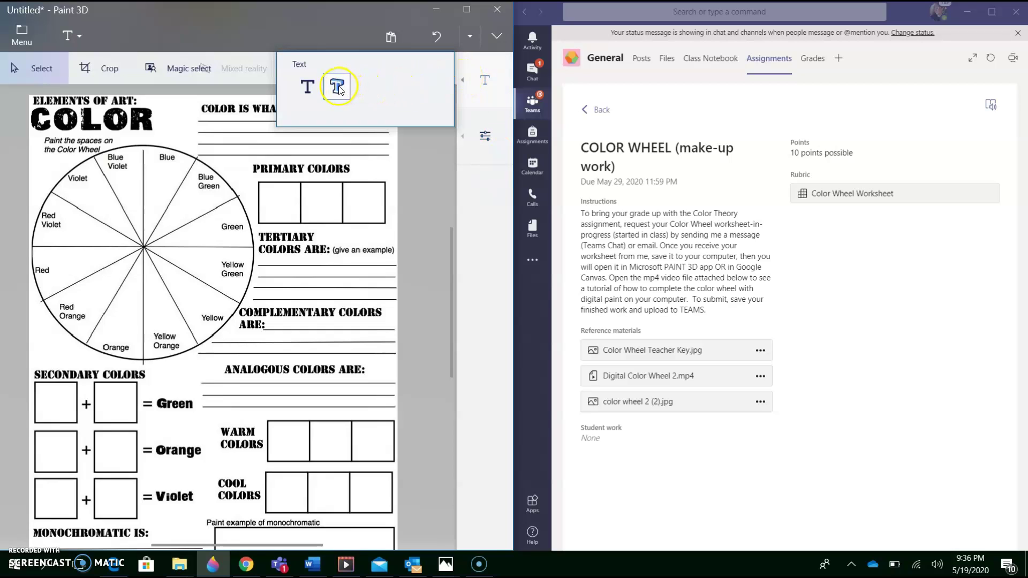
{"action": "left_click", "coordinate": [304, 95]}
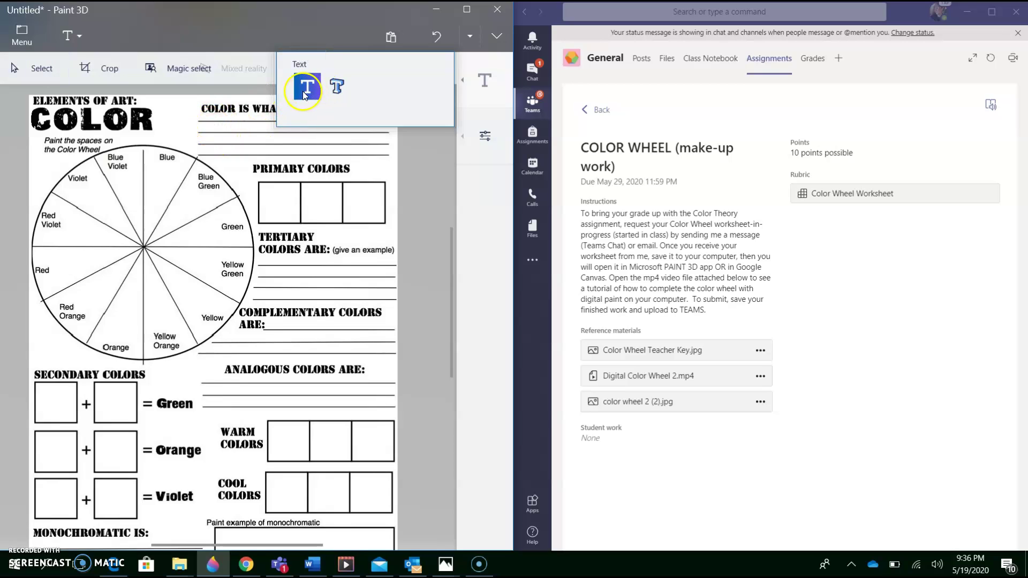
{"action": "left_click", "coordinate": [217, 129]}
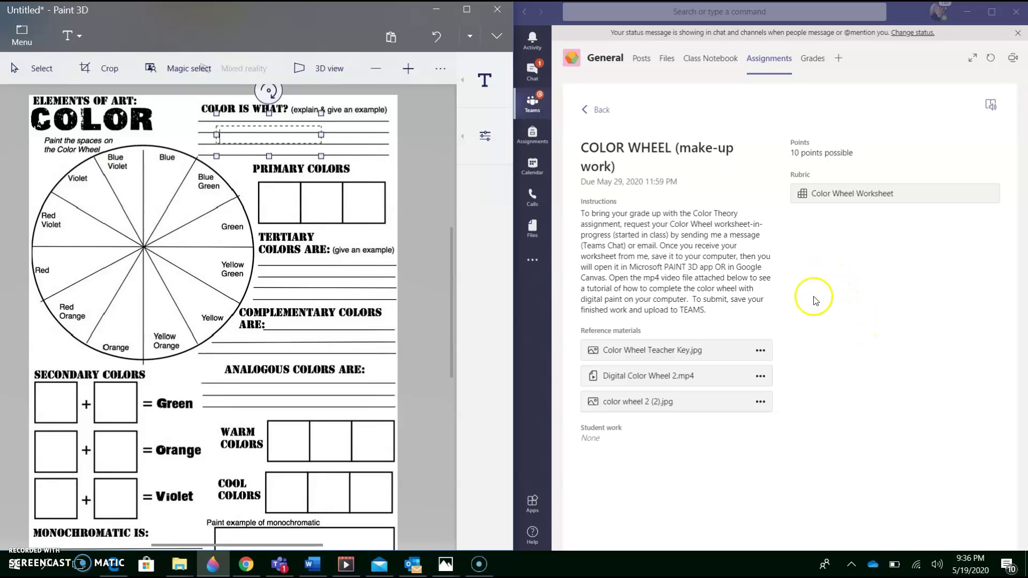
- View the teacher key in Teams, then type 'Color is the element....' on the first answer line
{"action": "left_click", "coordinate": [761, 351]}
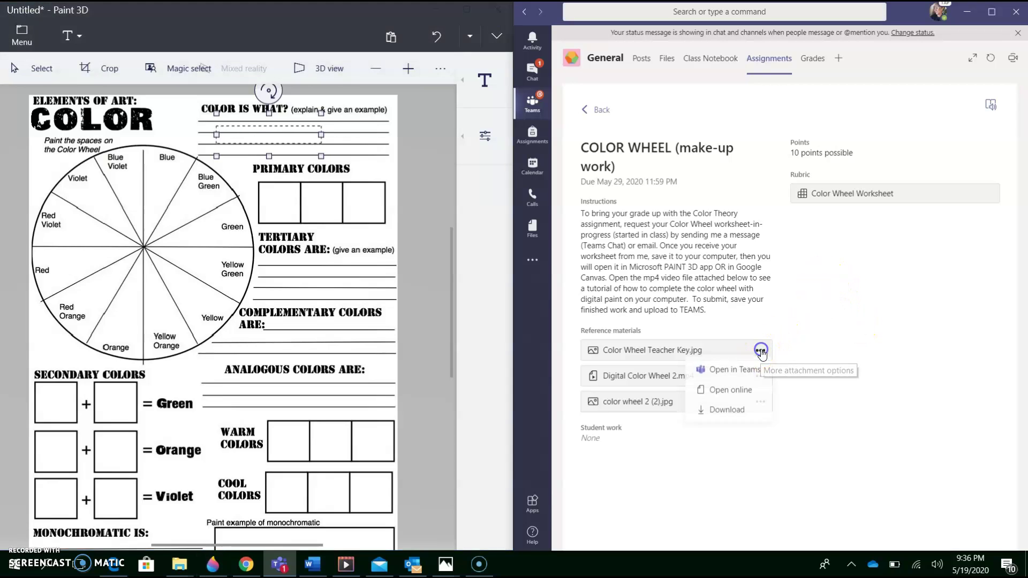
{"action": "left_click", "coordinate": [750, 370]}
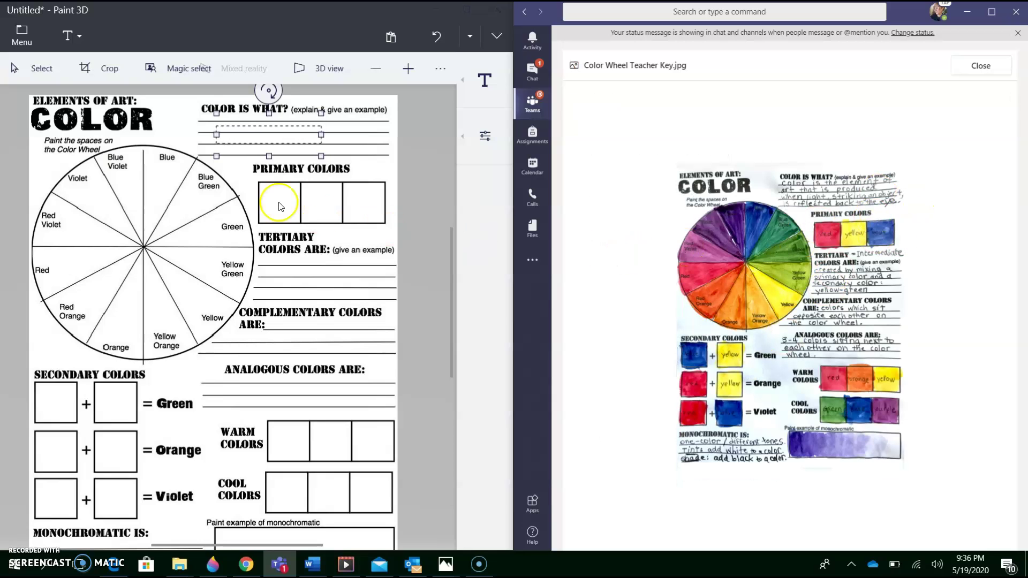
{"action": "left_click", "coordinate": [224, 125]}
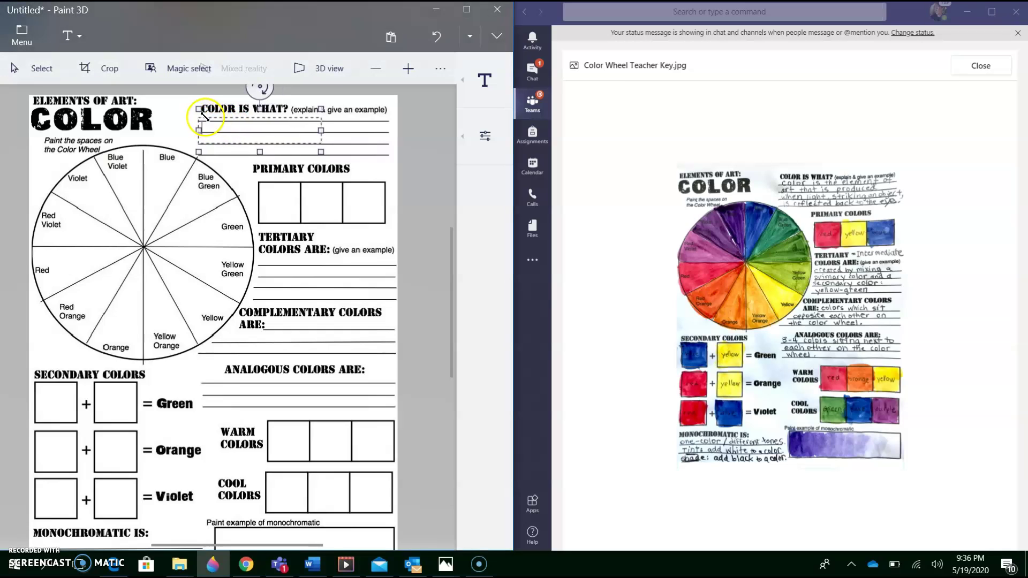
{"action": "left_click_drag", "start_coordinate": [319, 145], "coordinate": [390, 158]}
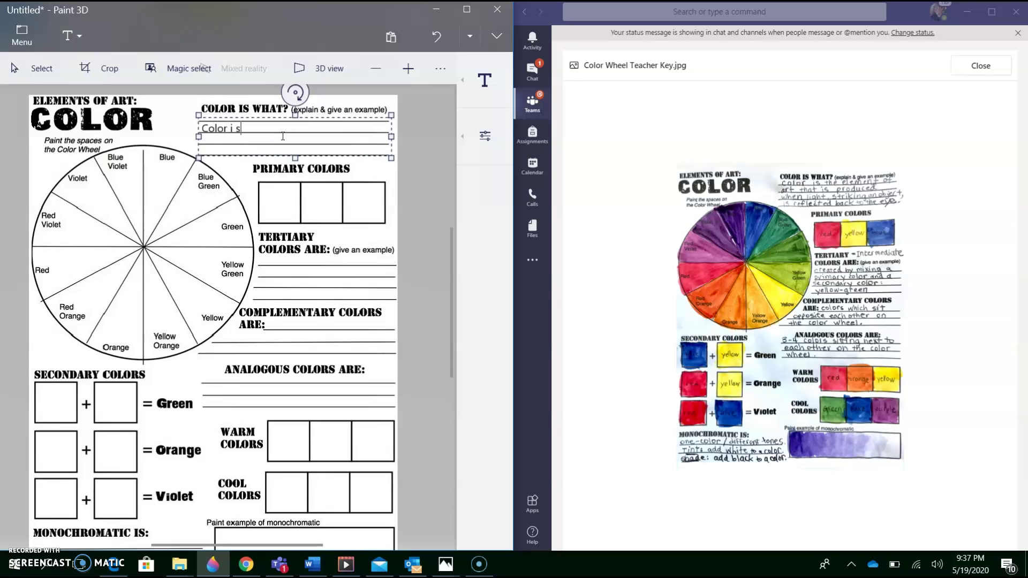
{"action": "type", "text": "the element...."}
{"action": "left_click_drag", "start_coordinate": [293, 158], "coordinate": [320, 181]}
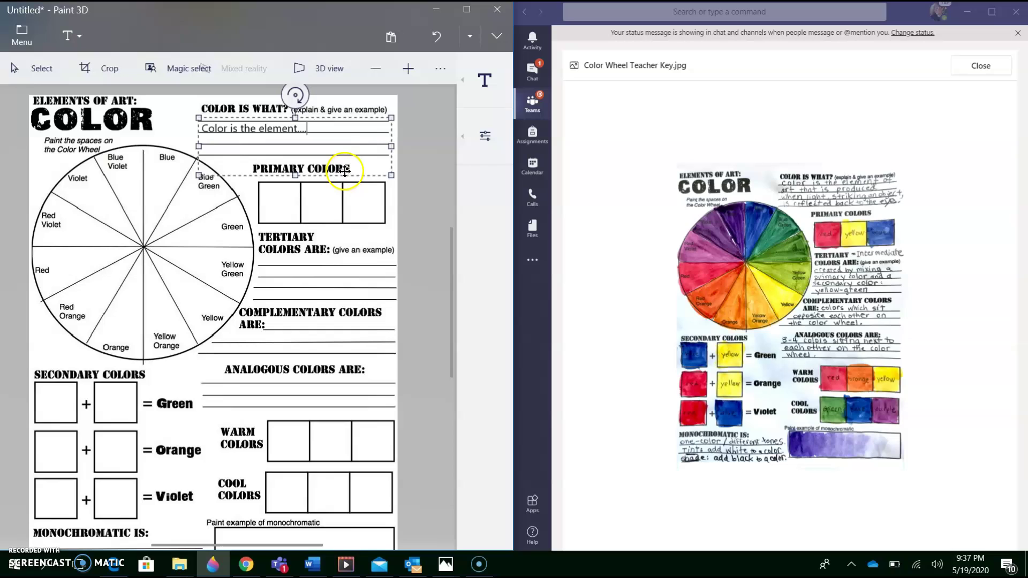
{"action": "left_click", "coordinate": [432, 140]}
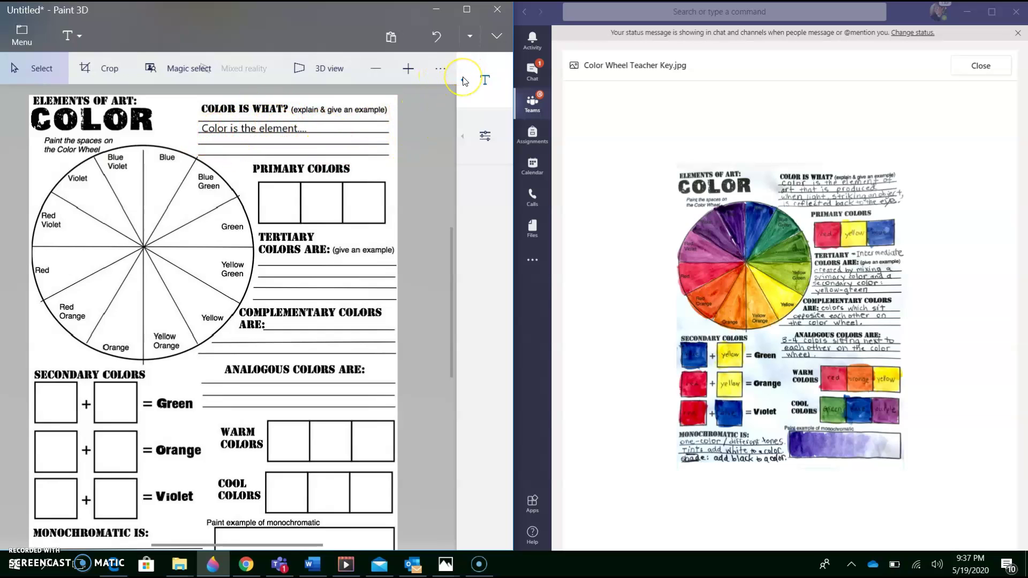
- Switch to 2D text, click into the Primary Colors boxes, then open the art tools list
{"action": "left_click", "coordinate": [464, 80]}
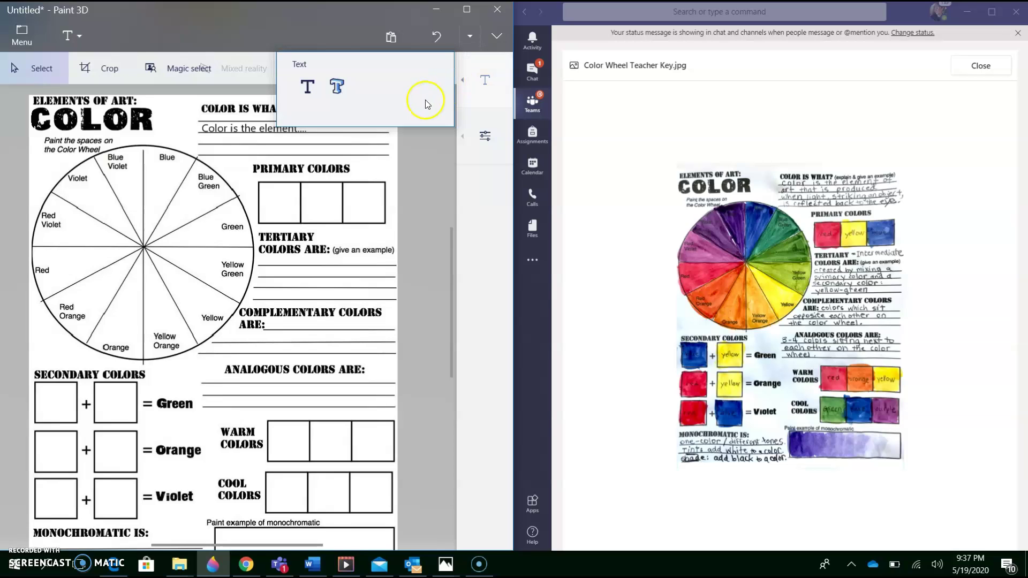
{"action": "left_click", "coordinate": [307, 87]}
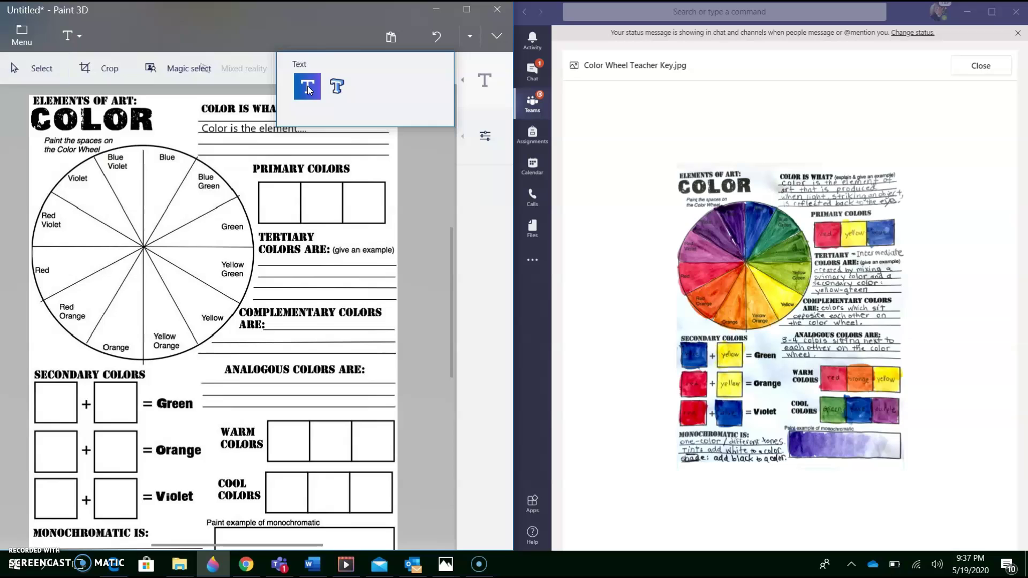
{"action": "left_click", "coordinate": [309, 89]}
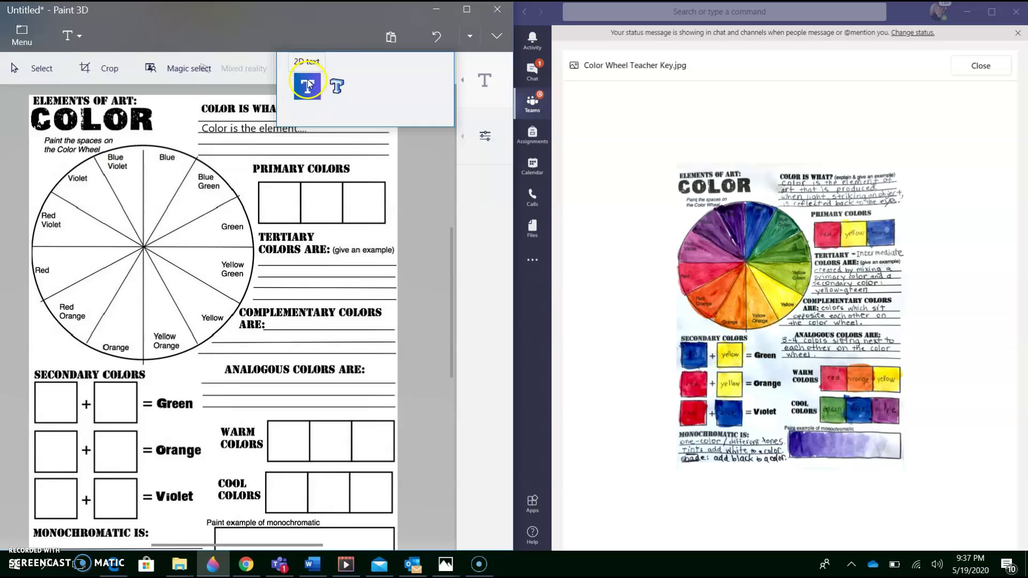
{"action": "left_click", "coordinate": [286, 185]}
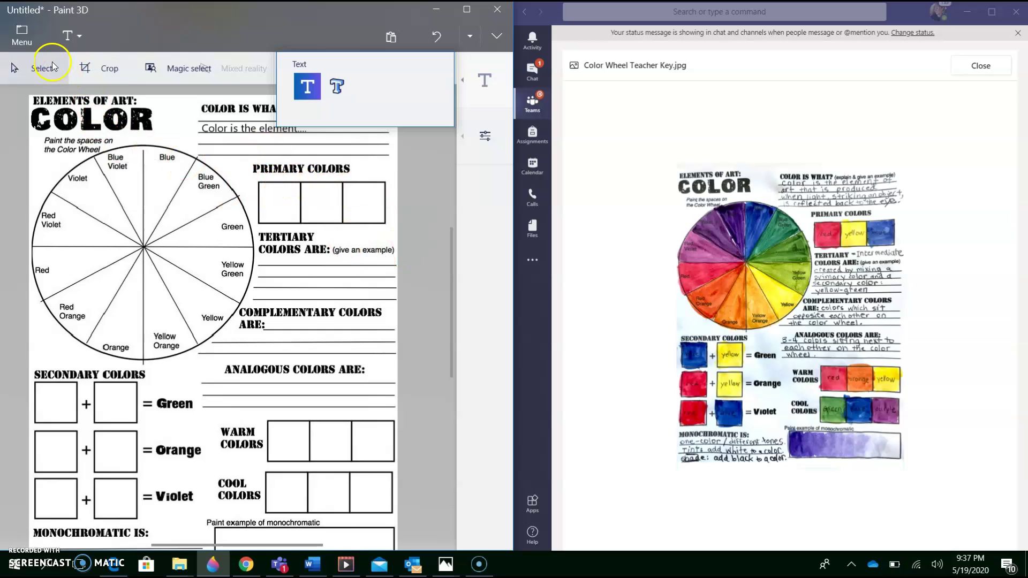
{"action": "left_click", "coordinate": [79, 30]}
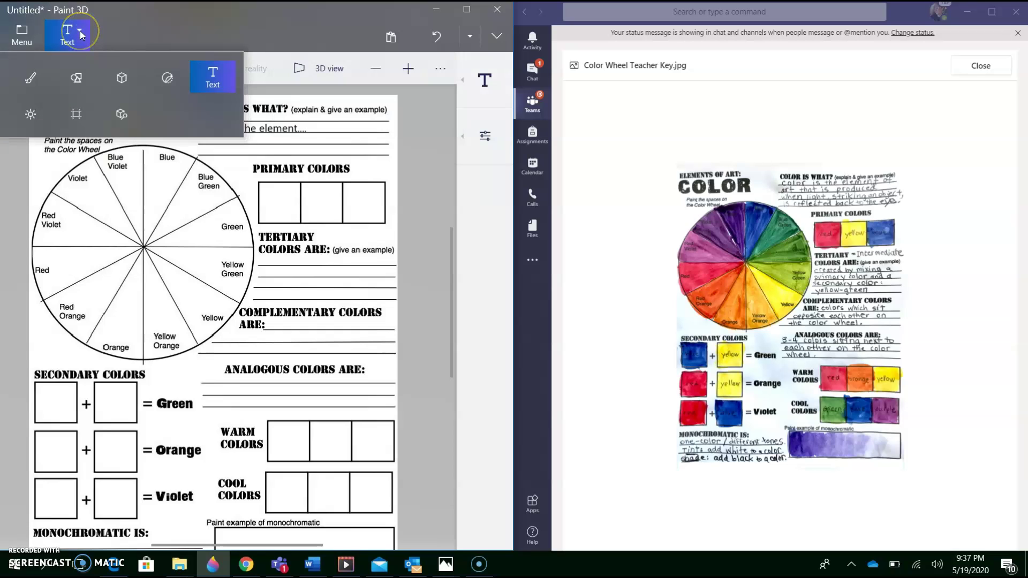
- Switch to the brushes panel and choose the Marker brush
{"action": "left_click", "coordinate": [29, 78]}
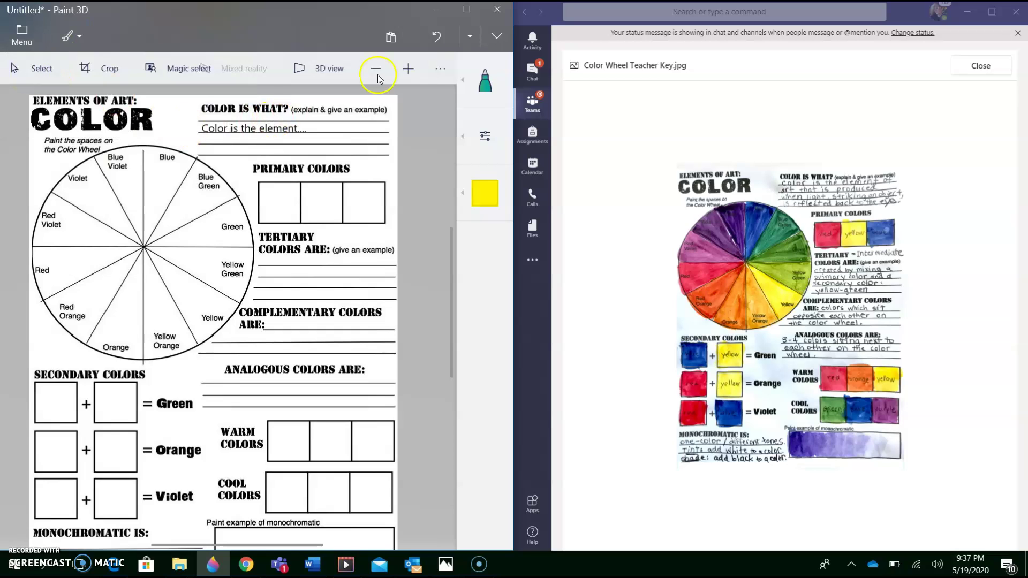
{"action": "left_click", "coordinate": [474, 83]}
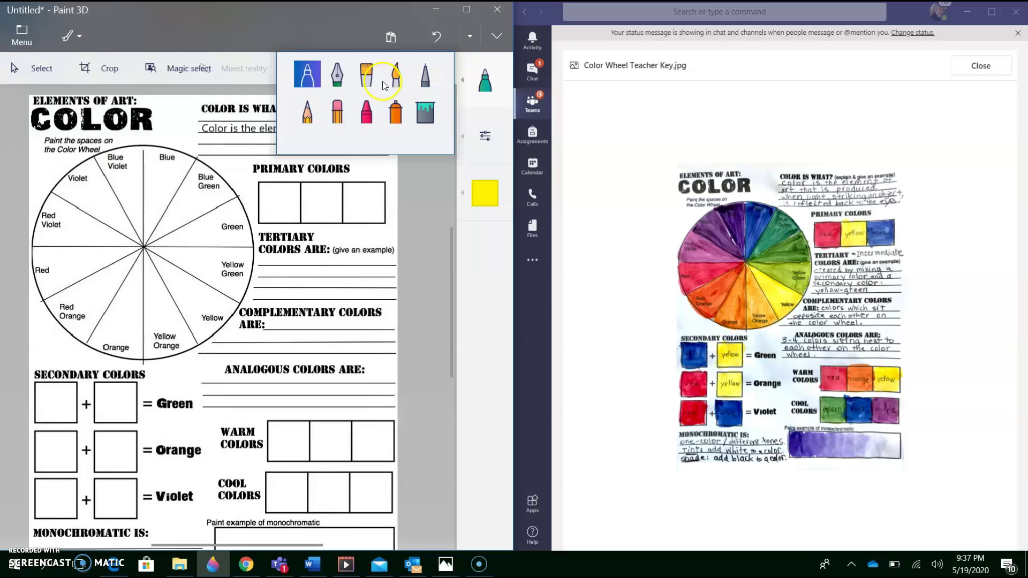
{"action": "left_click", "coordinate": [297, 75]}
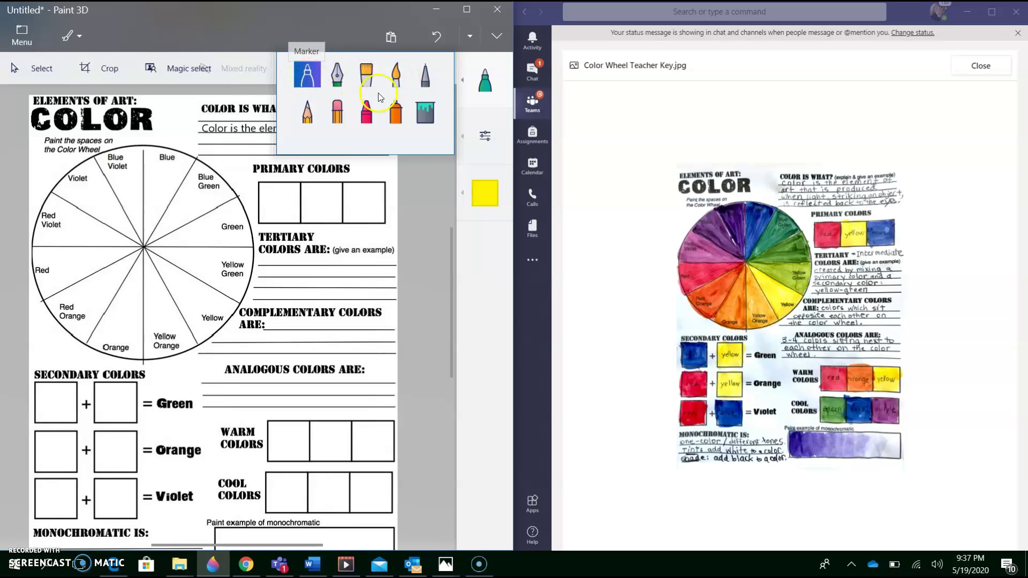
- Set marker opacity to 33% and paint yellow over the Yellow Green, Yellow and Yellow Orange slices
{"action": "left_click", "coordinate": [485, 134]}
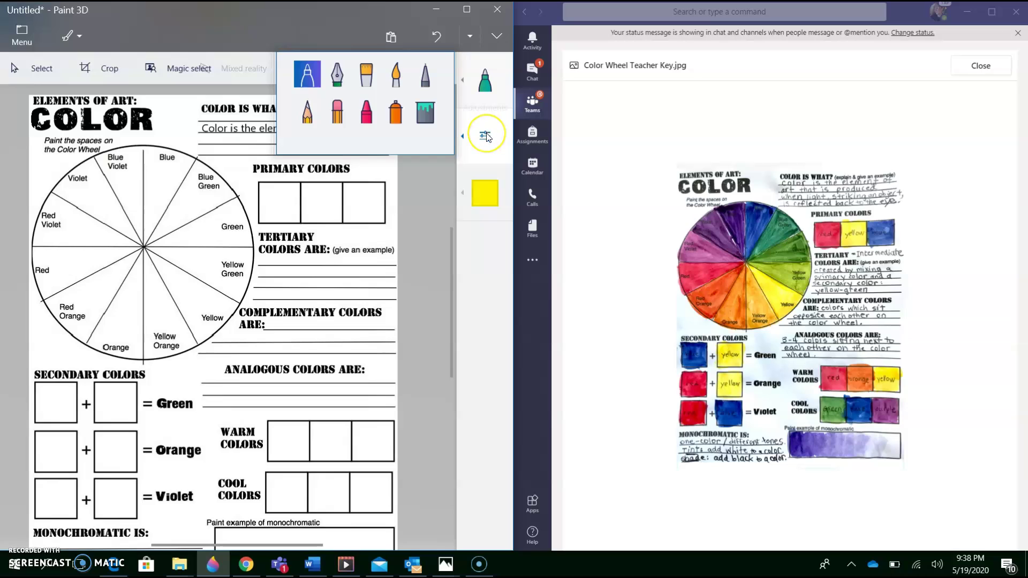
{"action": "left_click", "coordinate": [486, 137]}
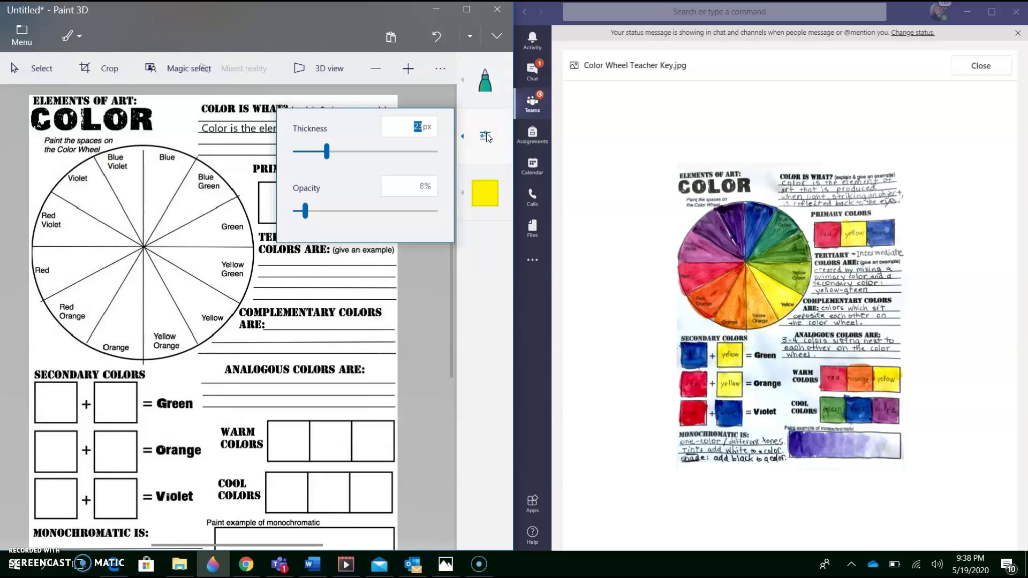
{"action": "left_click", "coordinate": [306, 212]}
{"action": "left_click_drag", "start_coordinate": [306, 213], "coordinate": [322, 214]}
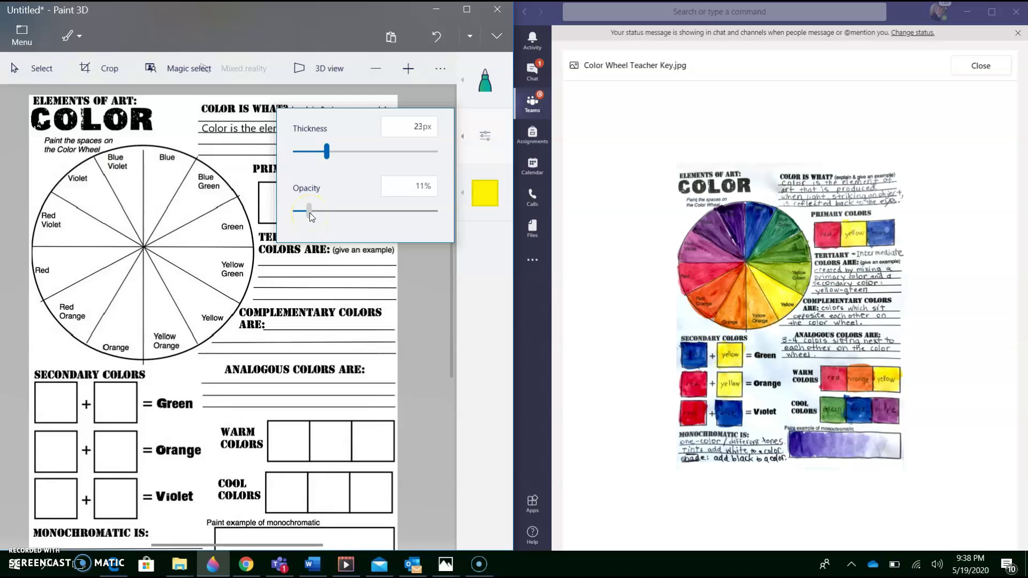
{"action": "left_click", "coordinate": [310, 213]}
{"action": "left_click_drag", "start_coordinate": [311, 215], "coordinate": [342, 219]}
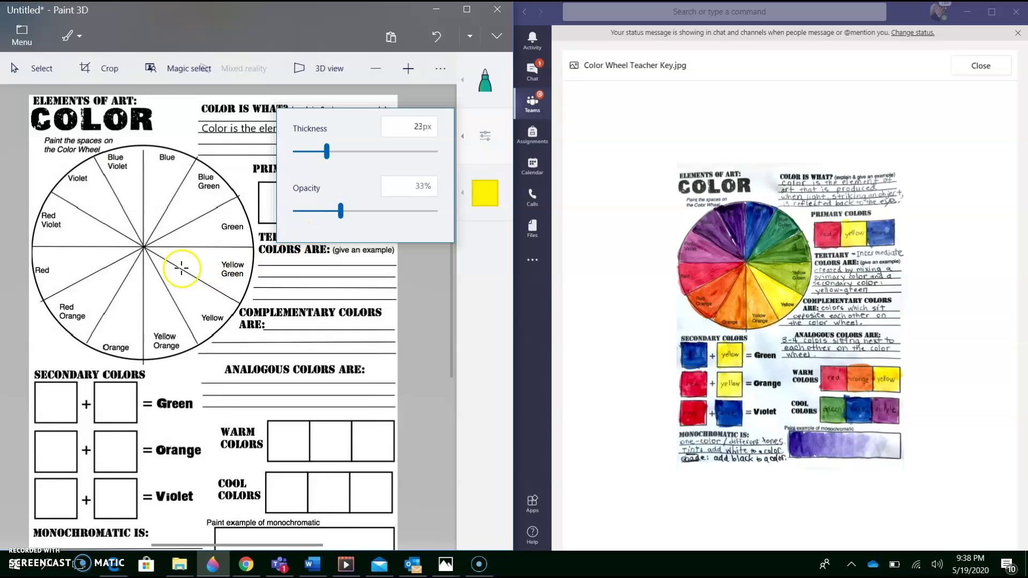
{"action": "left_click", "coordinate": [198, 252]}
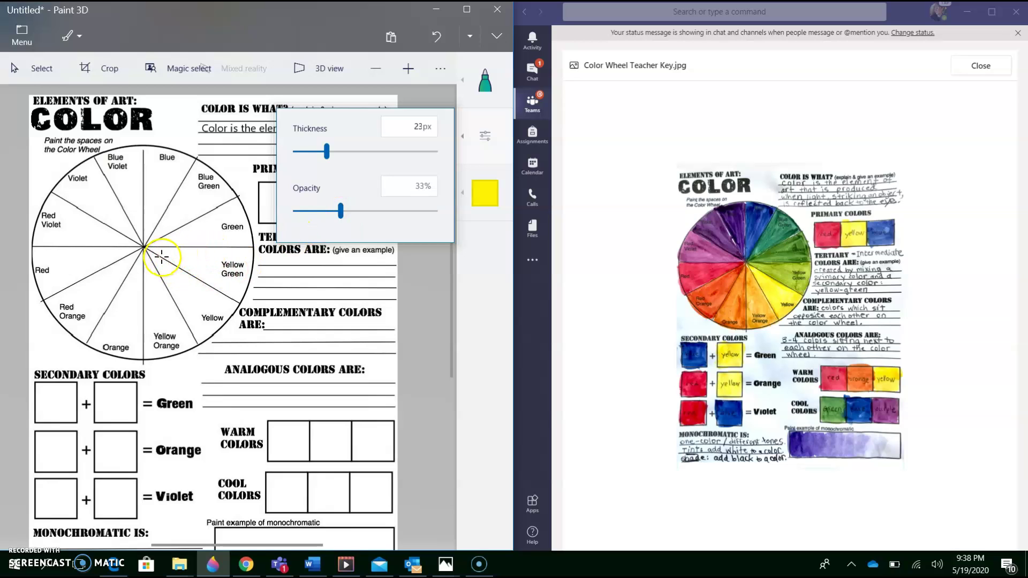
{"action": "mouse_move", "coordinate": [152, 302]}
{"action": "left_mouse_down"}
{"action": "mouse_move", "coordinate": [174, 315]}
{"action": "mouse_move", "coordinate": [157, 280]}
{"action": "mouse_move", "coordinate": [177, 295]}
{"action": "mouse_move", "coordinate": [171, 313]}
{"action": "mouse_move", "coordinate": [181, 312]}
{"action": "mouse_move", "coordinate": [157, 289]}
{"action": "mouse_move", "coordinate": [204, 263]}
{"action": "mouse_move", "coordinate": [197, 268]}
{"action": "mouse_move", "coordinate": [205, 235]}
{"action": "mouse_move", "coordinate": [144, 312]}
{"action": "mouse_move", "coordinate": [235, 276]}
{"action": "mouse_move", "coordinate": [207, 285]}
{"action": "mouse_move", "coordinate": [167, 256]}
{"action": "mouse_move", "coordinate": [168, 276]}
{"action": "mouse_move", "coordinate": [219, 315]}
{"action": "mouse_move", "coordinate": [166, 248]}
{"action": "mouse_move", "coordinate": [205, 337]}
{"action": "mouse_move", "coordinate": [232, 309]}
{"action": "mouse_move", "coordinate": [149, 253]}
{"action": "mouse_move", "coordinate": [199, 334]}
{"action": "mouse_move", "coordinate": [225, 313]}
{"action": "mouse_move", "coordinate": [146, 257]}
{"action": "left_mouse_up"}
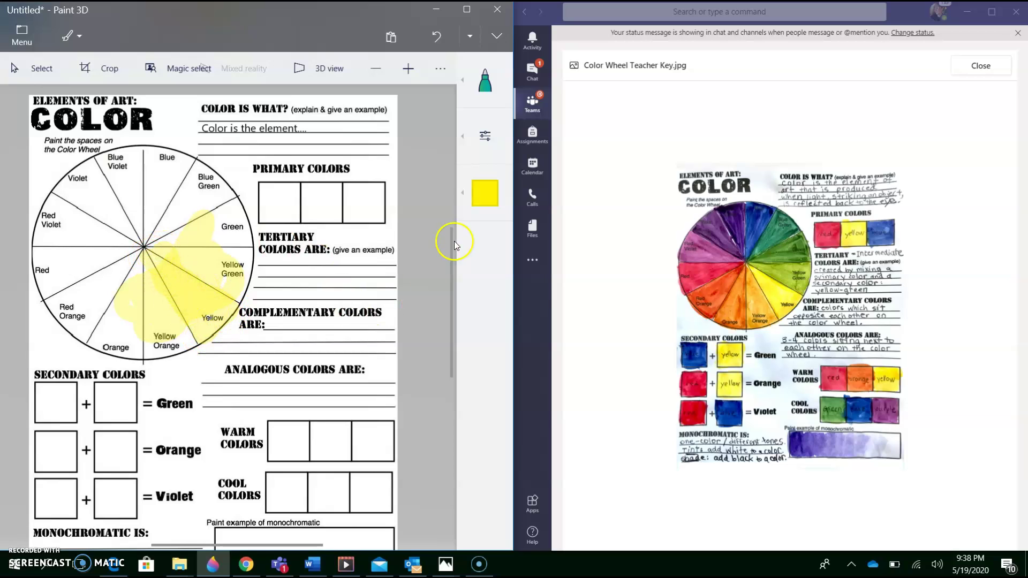
- Try red, yellow, indigo and turquoise in the colour palette, settling on light blue for the marker
{"action": "left_click", "coordinate": [481, 194]}
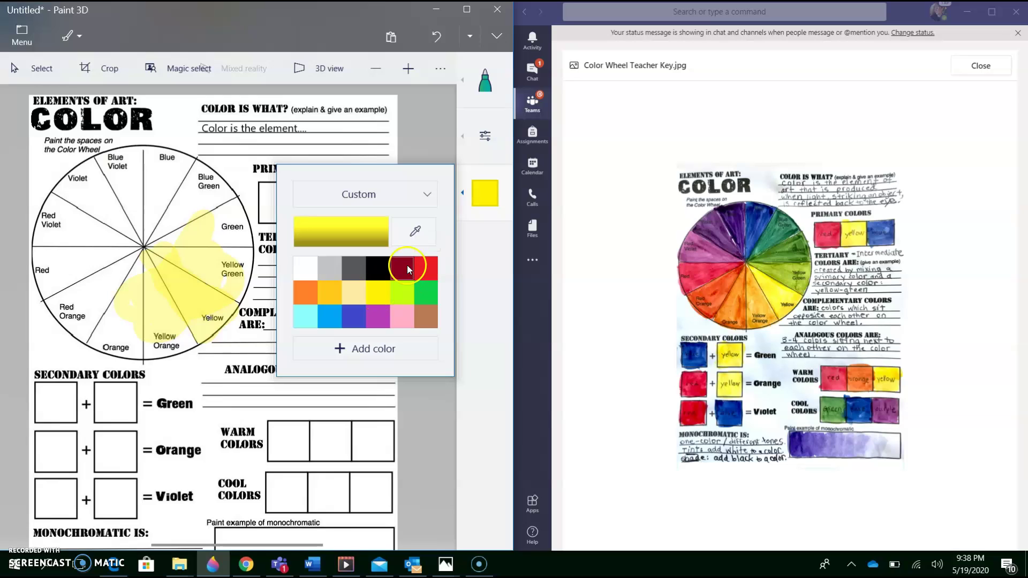
{"action": "left_click", "coordinate": [426, 261]}
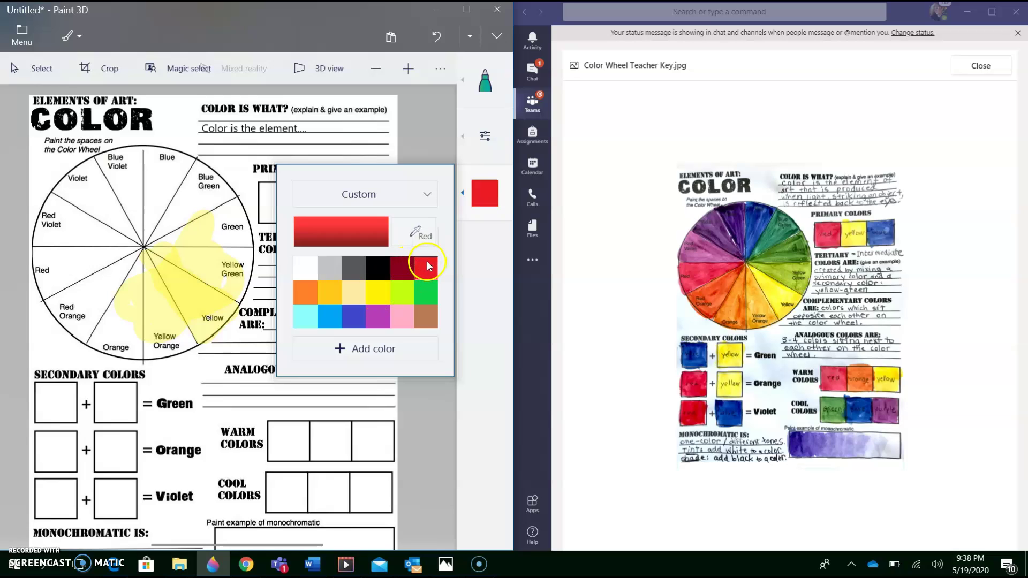
{"action": "left_click", "coordinate": [375, 292]}
{"action": "left_click", "coordinate": [349, 320]}
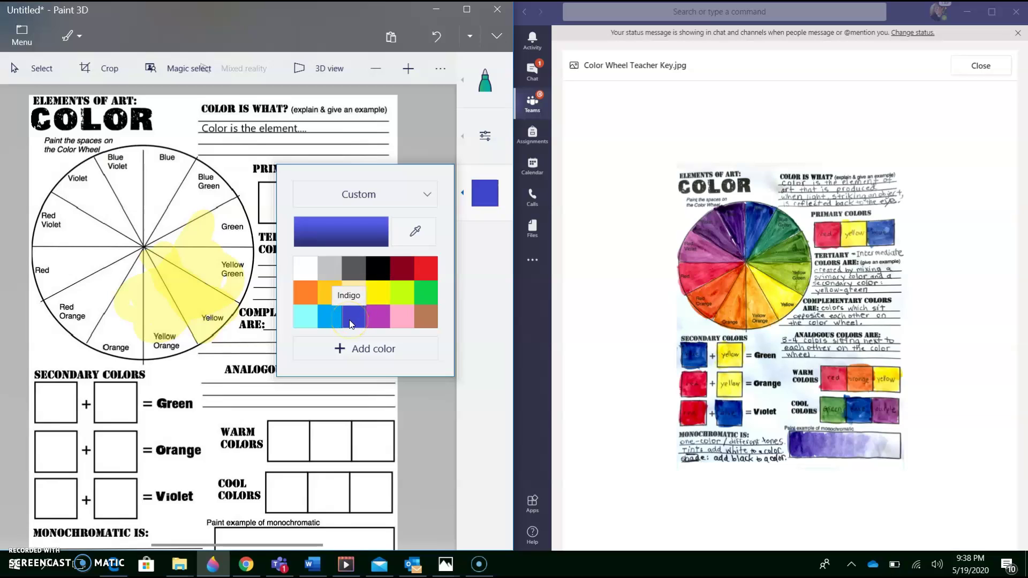
{"action": "left_click", "coordinate": [333, 321]}
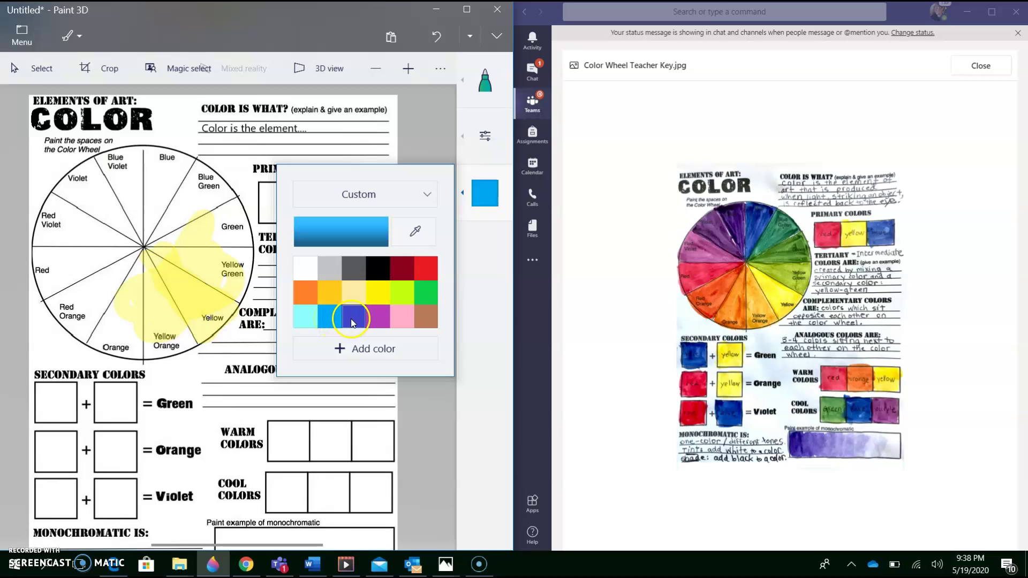
{"action": "left_click", "coordinate": [353, 320]}
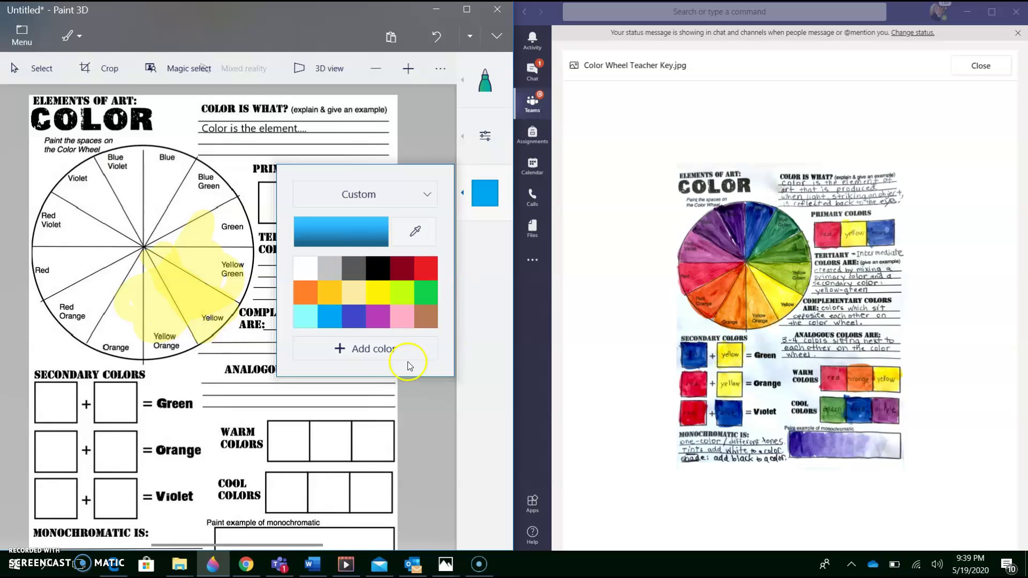
{"action": "left_click", "coordinate": [332, 323]}
- Brush faint red at 11% opacity over the Yellow Orange area of the wheel
{"action": "left_click", "coordinate": [430, 265]}
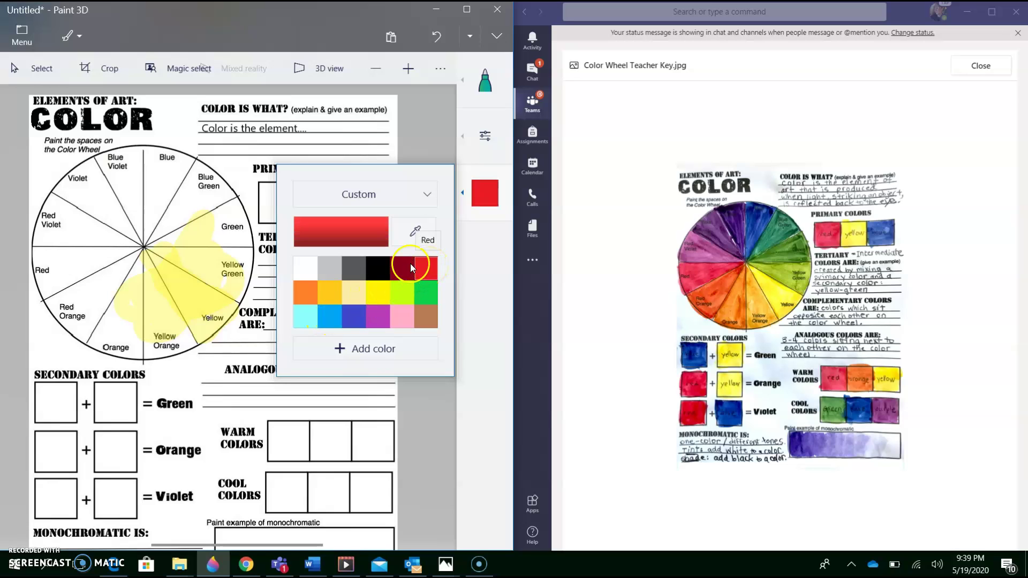
{"action": "left_click", "coordinate": [484, 136]}
{"action": "left_click", "coordinate": [331, 203]}
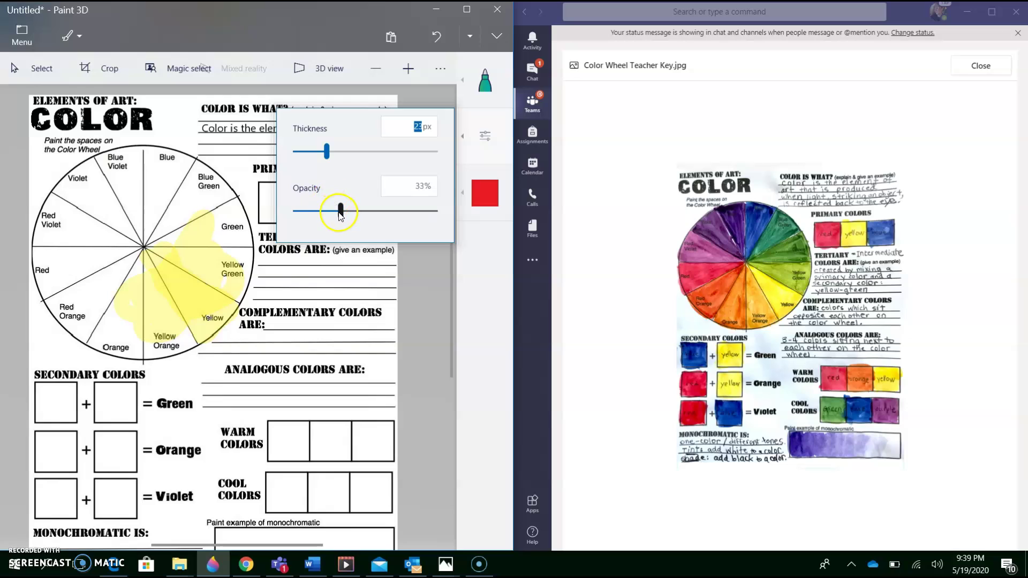
{"action": "left_click_drag", "start_coordinate": [342, 213], "coordinate": [316, 216]}
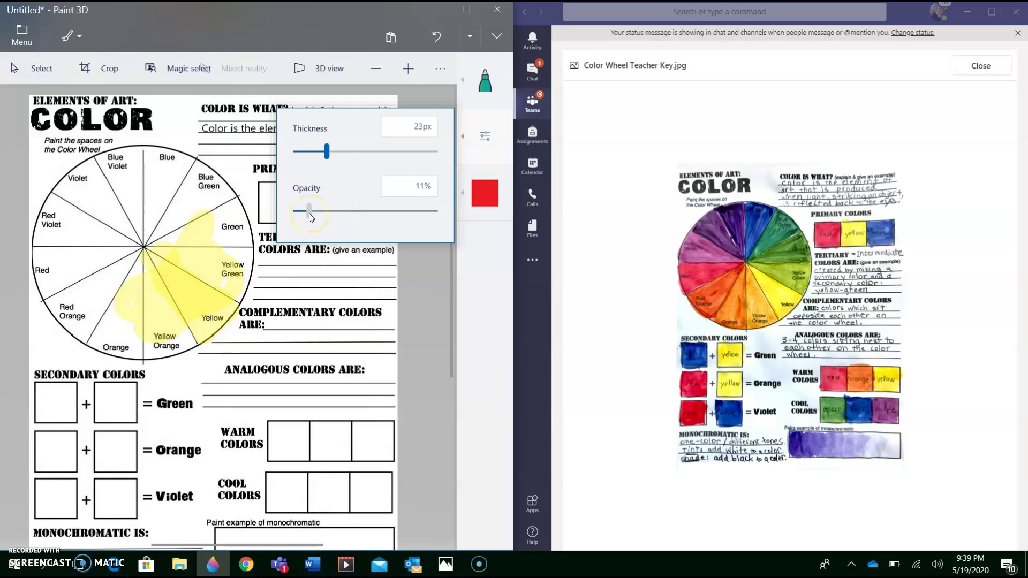
{"action": "left_click", "coordinate": [162, 321]}
{"action": "mouse_move", "coordinate": [163, 319]}
{"action": "left_mouse_down"}
{"action": "mouse_move", "coordinate": [167, 285]}
{"action": "mouse_move", "coordinate": [139, 319]}
{"action": "mouse_move", "coordinate": [172, 316]}
{"action": "mouse_move", "coordinate": [170, 293]}
{"action": "mouse_move", "coordinate": [155, 316]}
{"action": "mouse_move", "coordinate": [154, 282]}
{"action": "mouse_move", "coordinate": [179, 320]}
{"action": "mouse_move", "coordinate": [156, 283]}
{"action": "mouse_move", "coordinate": [173, 339]}
{"action": "mouse_move", "coordinate": [190, 336]}
{"action": "mouse_move", "coordinate": [180, 316]}
{"action": "mouse_move", "coordinate": [156, 322]}
{"action": "mouse_move", "coordinate": [166, 347]}
{"action": "mouse_move", "coordinate": [171, 292]}
{"action": "mouse_move", "coordinate": [191, 305]}
{"action": "mouse_move", "coordinate": [138, 309]}
{"action": "mouse_move", "coordinate": [159, 270]}
{"action": "mouse_move", "coordinate": [186, 279]}
{"action": "mouse_move", "coordinate": [164, 271]}
{"action": "mouse_move", "coordinate": [177, 285]}
{"action": "mouse_move", "coordinate": [167, 282]}
{"action": "mouse_move", "coordinate": [157, 312]}
{"action": "mouse_move", "coordinate": [149, 299]}
{"action": "mouse_move", "coordinate": [172, 307]}
{"action": "mouse_move", "coordinate": [161, 319]}
{"action": "mouse_move", "coordinate": [172, 278]}
{"action": "mouse_move", "coordinate": [150, 294]}
{"action": "mouse_move", "coordinate": [146, 282]}
{"action": "mouse_move", "coordinate": [124, 282]}
{"action": "mouse_move", "coordinate": [131, 294]}
{"action": "mouse_move", "coordinate": [105, 310]}
{"action": "left_mouse_up"}
- Switch back to yellow, raise opacity to 62%, and paint the middle Primary Colors box
{"action": "left_click", "coordinate": [485, 193]}
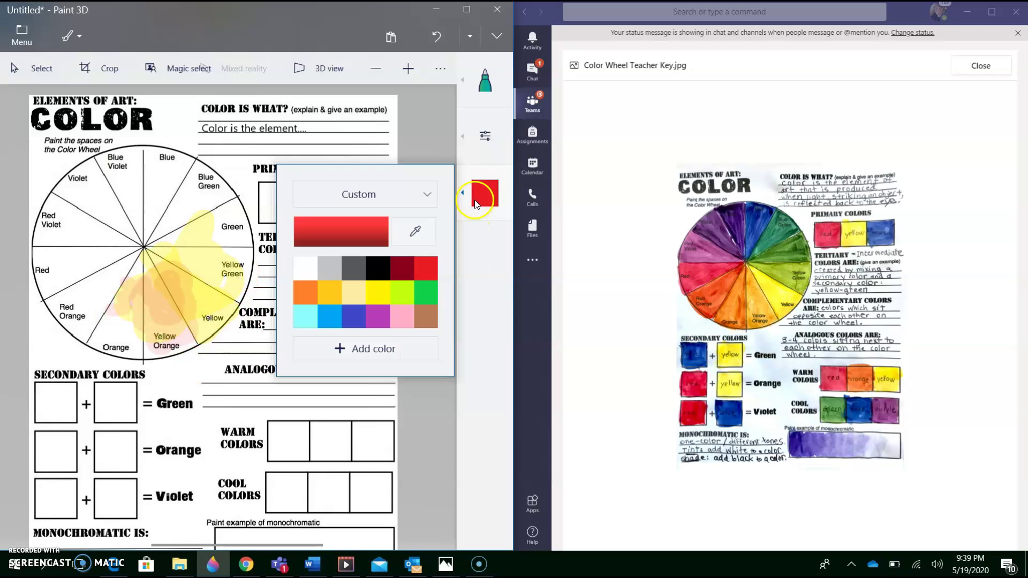
{"action": "left_click", "coordinate": [375, 291]}
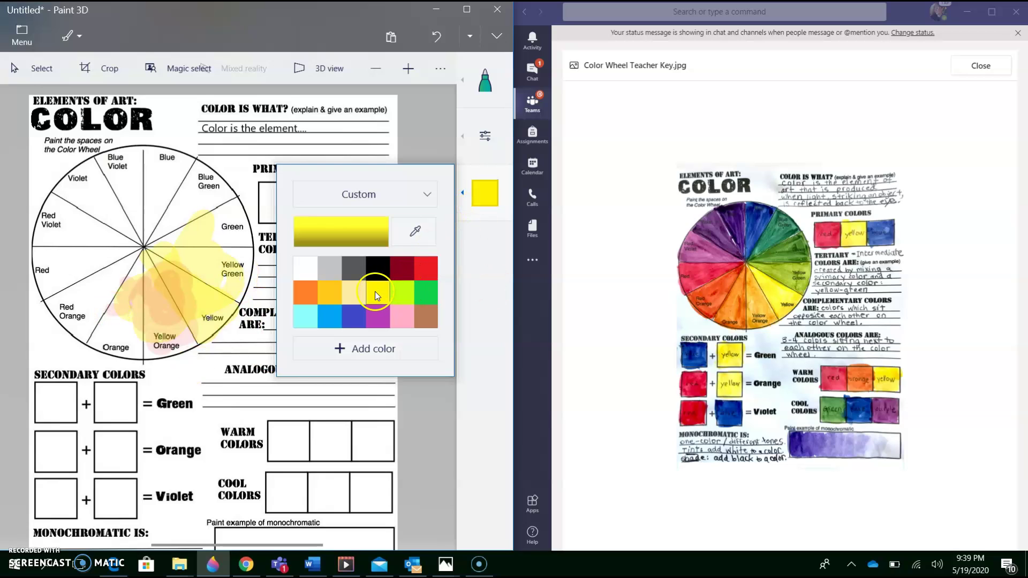
{"action": "left_click", "coordinate": [159, 291]}
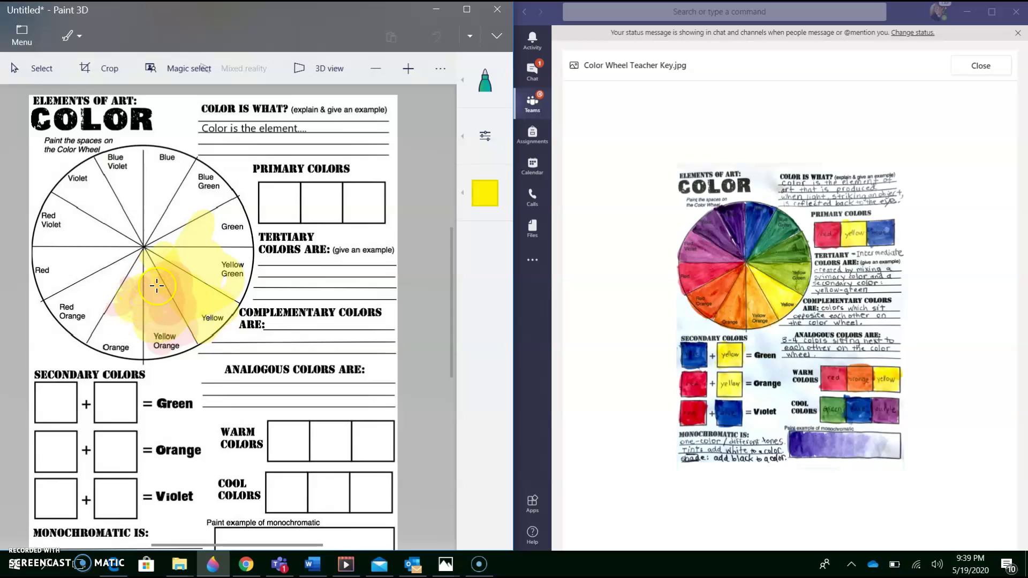
{"action": "left_click_drag", "start_coordinate": [160, 286], "coordinate": [136, 286]}
{"action": "mouse_move", "coordinate": [308, 202]}
{"action": "left_mouse_down"}
{"action": "mouse_move", "coordinate": [328, 202]}
{"action": "mouse_move", "coordinate": [322, 225]}
{"action": "left_mouse_up"}
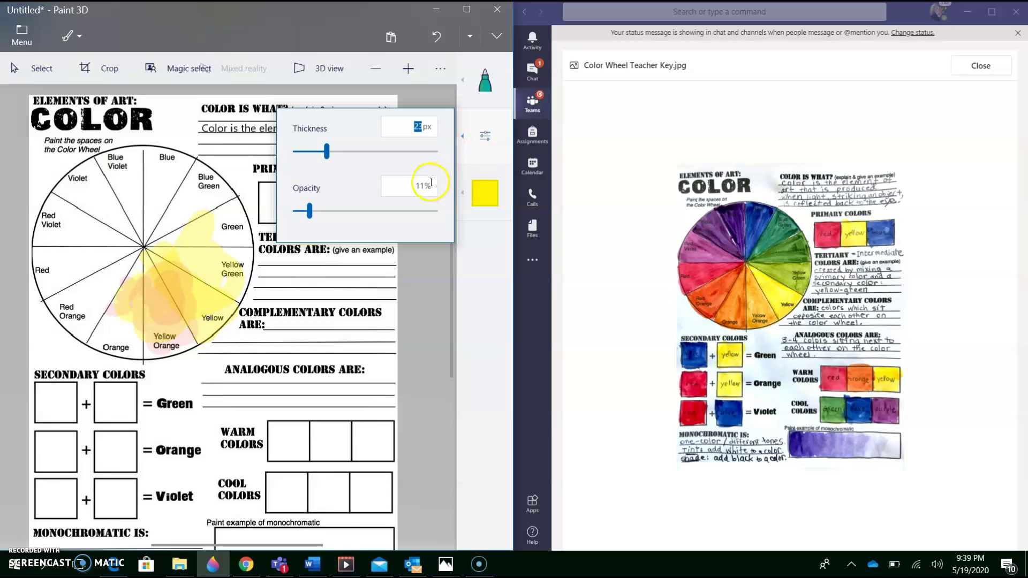
{"action": "left_click", "coordinate": [382, 211]}
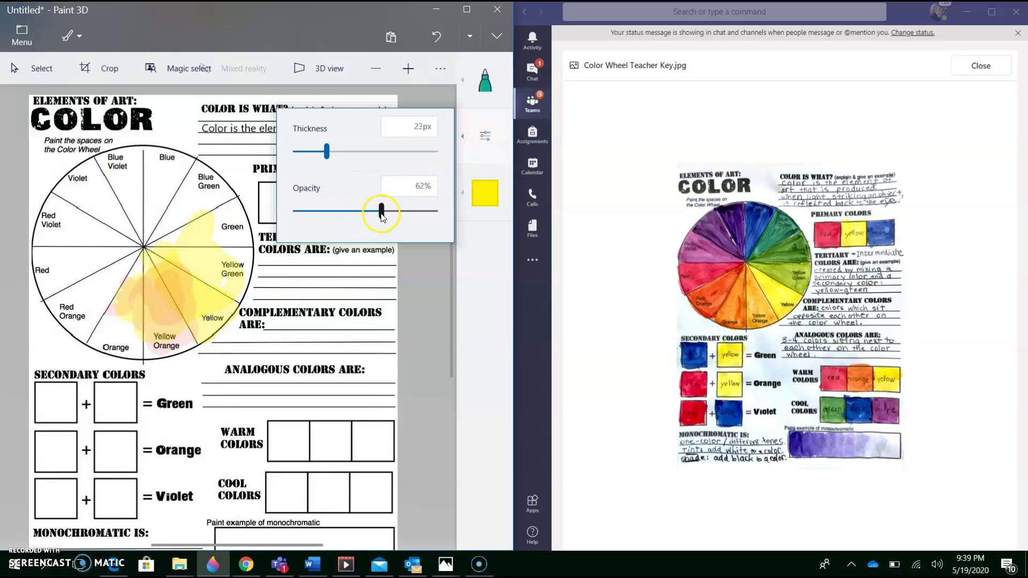
{"action": "left_click", "coordinate": [217, 228]}
{"action": "mouse_move", "coordinate": [320, 187]}
{"action": "left_mouse_down"}
{"action": "mouse_move", "coordinate": [343, 197]}
{"action": "mouse_move", "coordinate": [321, 196]}
{"action": "mouse_move", "coordinate": [338, 186]}
{"action": "mouse_move", "coordinate": [320, 211]}
{"action": "left_mouse_up"}
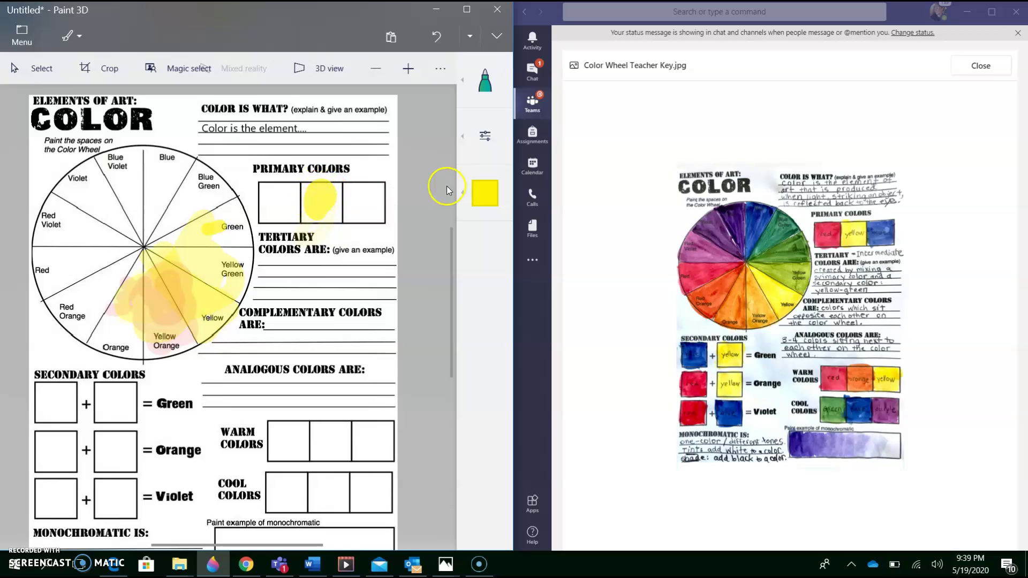
- Paint a red blob into the first Primary Colors box
{"action": "left_click", "coordinate": [490, 200]}
{"action": "left_click", "coordinate": [426, 266]}
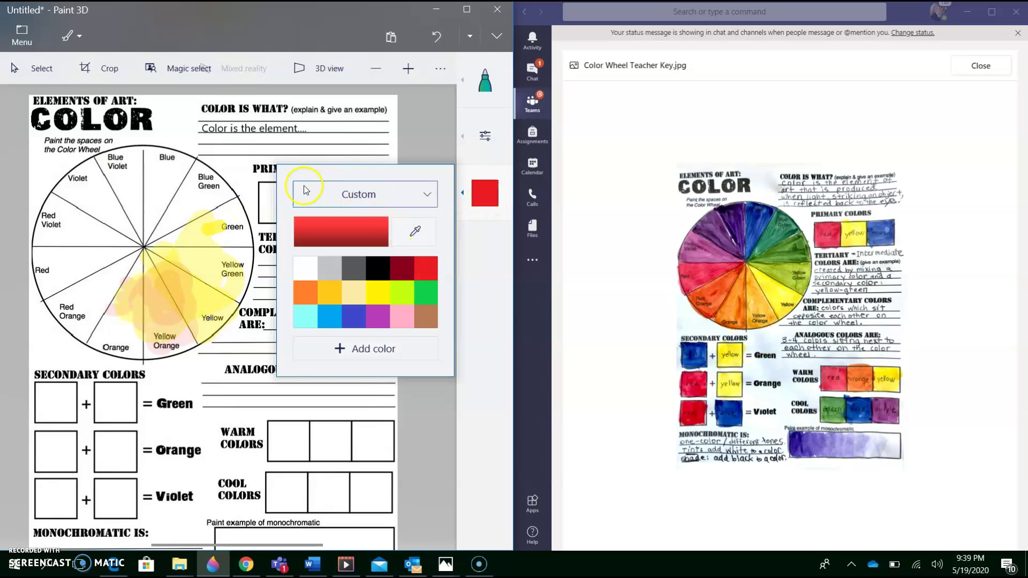
{"action": "left_click", "coordinate": [268, 194]}
{"action": "left_click_drag", "start_coordinate": [267, 192], "coordinate": [274, 201]}
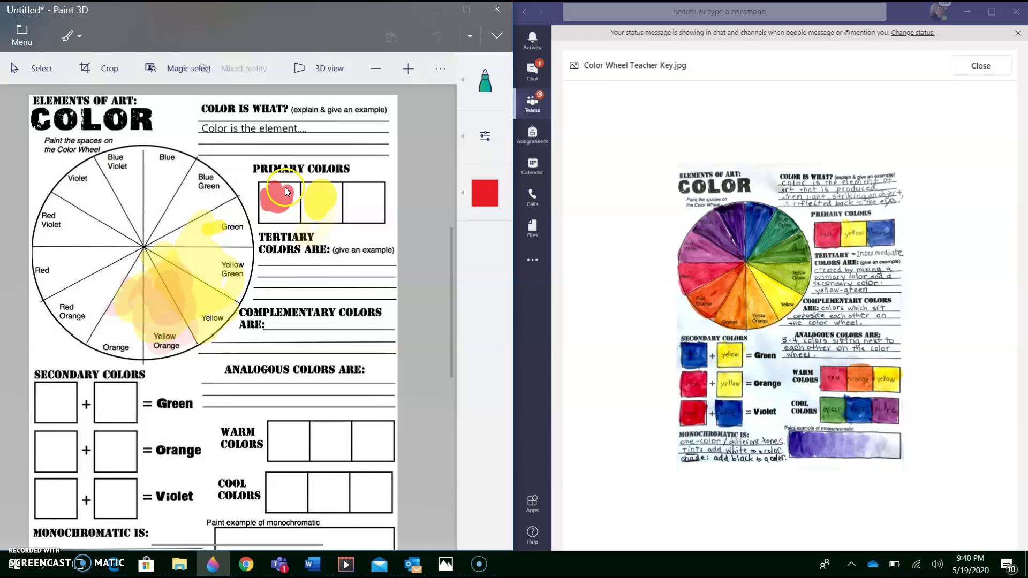
- Fill the third Primary Colors box with light blue, then indigo for a dark blue blob
{"action": "left_click", "coordinate": [485, 190]}
{"action": "left_click", "coordinate": [346, 318]}
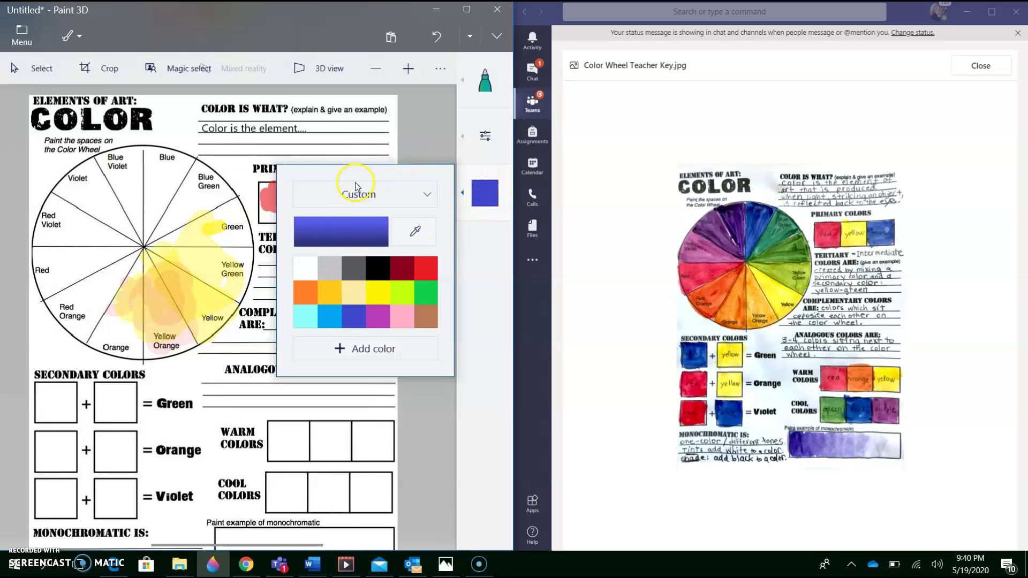
{"action": "left_click", "coordinate": [335, 319]}
{"action": "left_click", "coordinate": [416, 396]}
{"action": "left_click_drag", "start_coordinate": [361, 206], "coordinate": [361, 219]}
{"action": "left_click", "coordinate": [493, 198]}
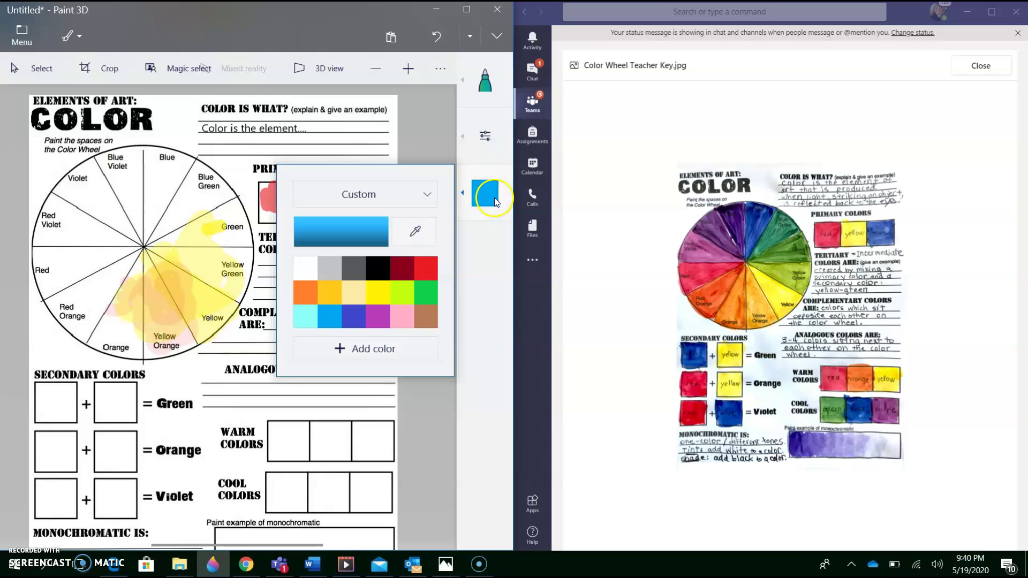
{"action": "left_click", "coordinate": [353, 317]}
{"action": "left_click", "coordinate": [439, 153]}
{"action": "mouse_move", "coordinate": [378, 179]}
{"action": "left_mouse_down"}
{"action": "mouse_move", "coordinate": [364, 187]}
{"action": "mouse_move", "coordinate": [355, 225]}
{"action": "mouse_move", "coordinate": [372, 185]}
{"action": "left_mouse_up"}
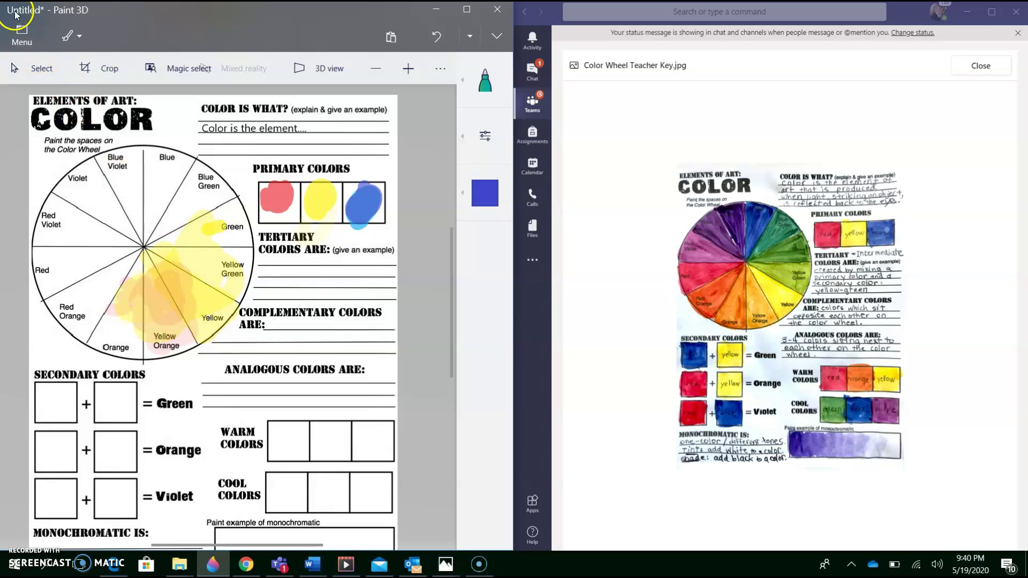
- Save the worksheet as my color wheel.jpg in JPEG format, then close the Teams image preview
{"action": "left_click", "coordinate": [25, 32]}
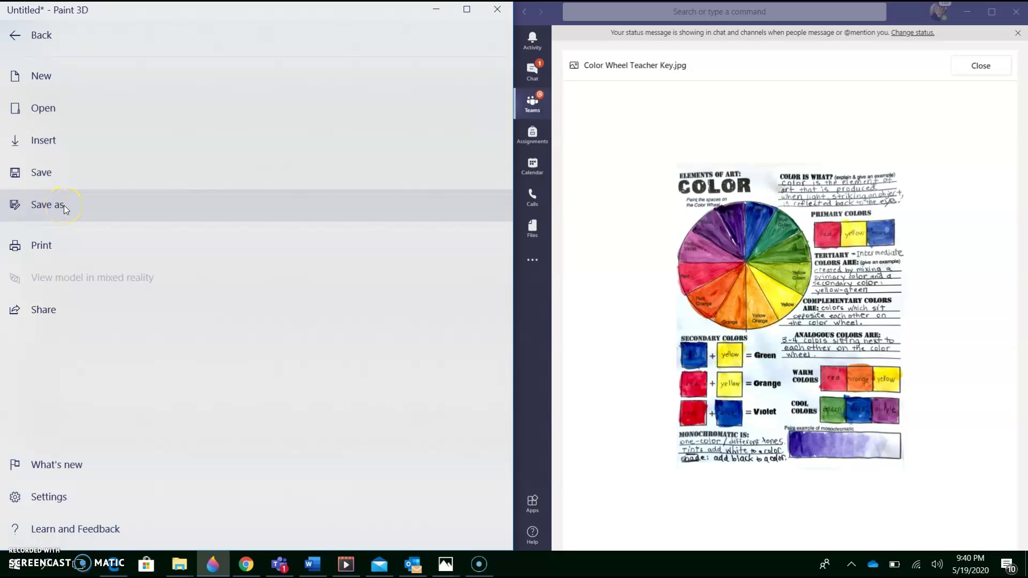
{"action": "left_click", "coordinate": [46, 172]}
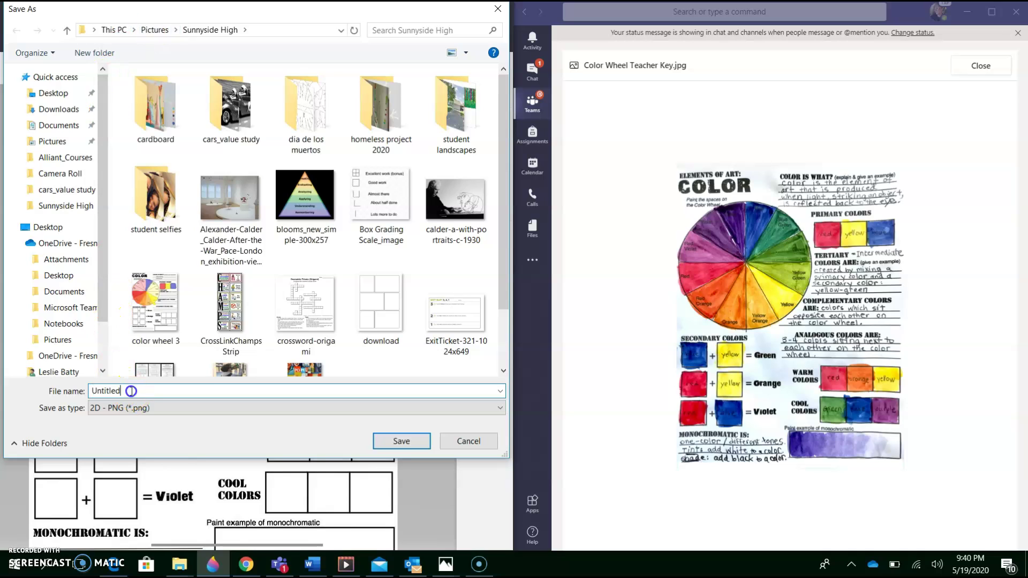
{"action": "type", "text": "my color wheel"}
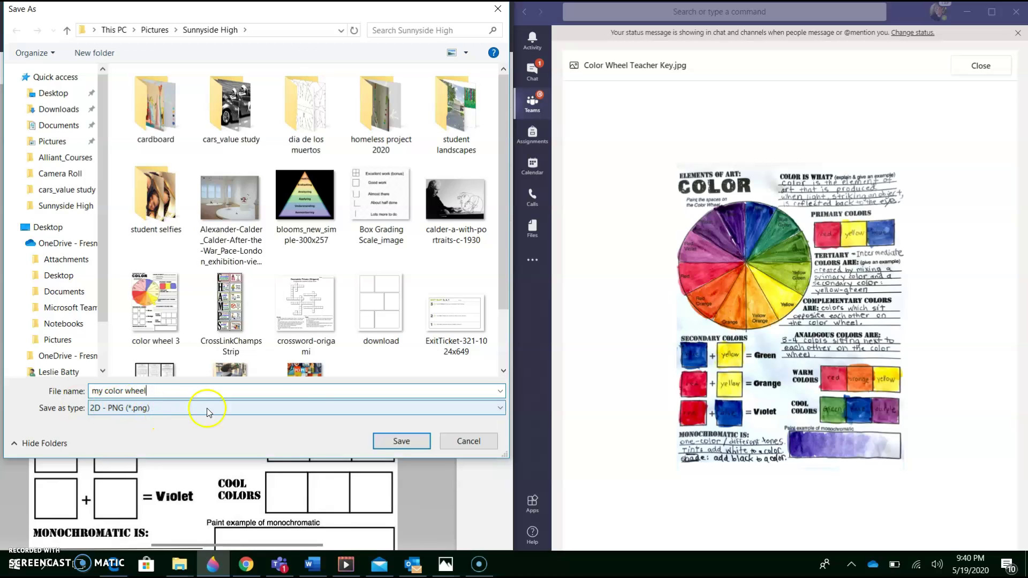
{"action": "left_click", "coordinate": [500, 409]}
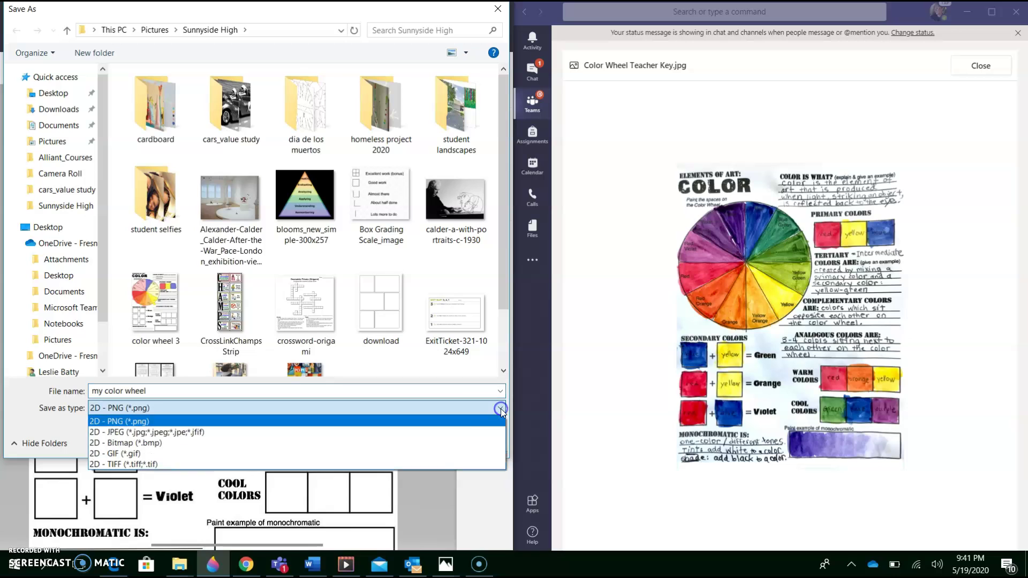
{"action": "left_click", "coordinate": [436, 432]}
{"action": "left_click", "coordinate": [402, 444]}
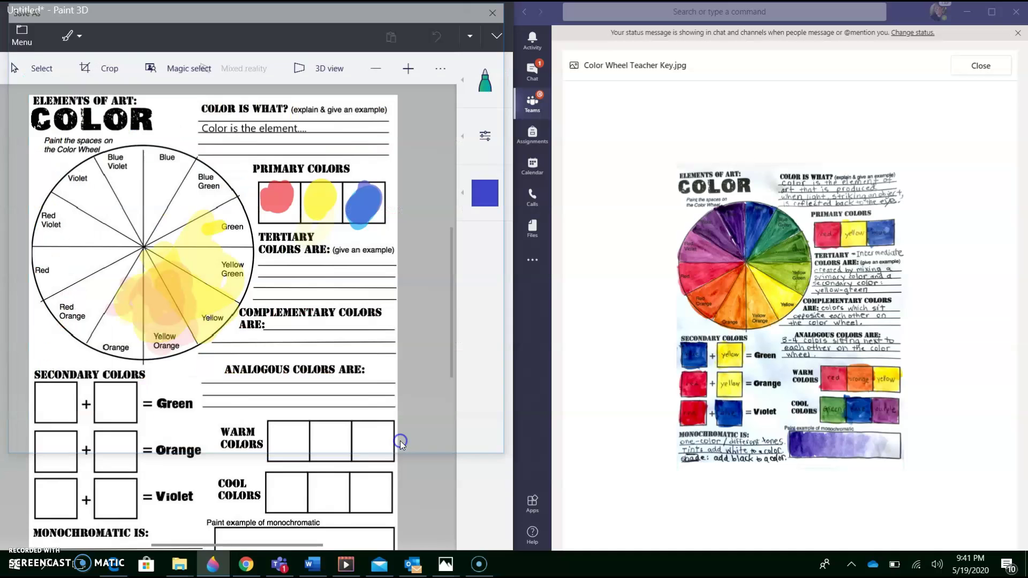
{"action": "left_click", "coordinate": [637, 278]}
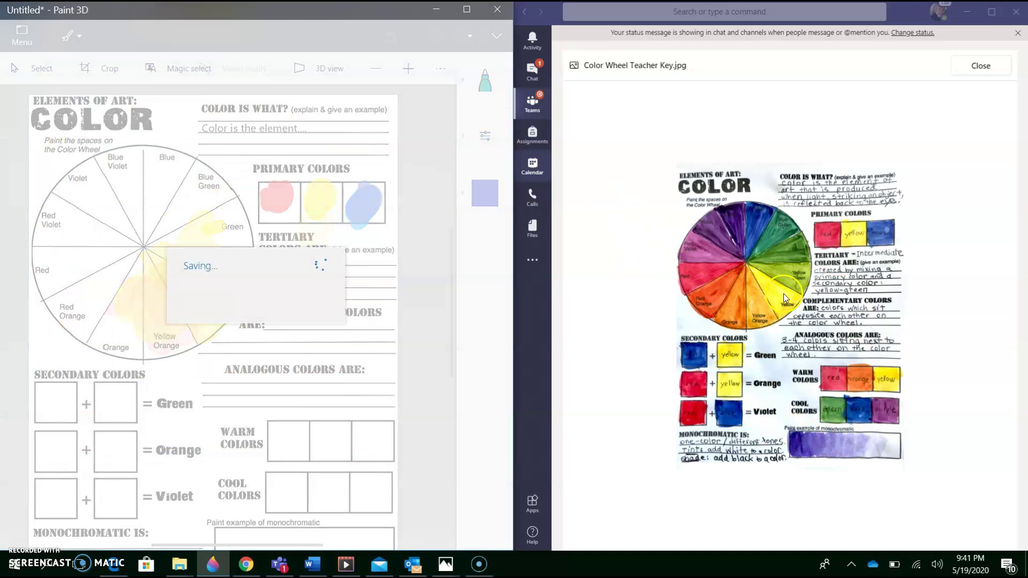
{"action": "left_click", "coordinate": [986, 65]}
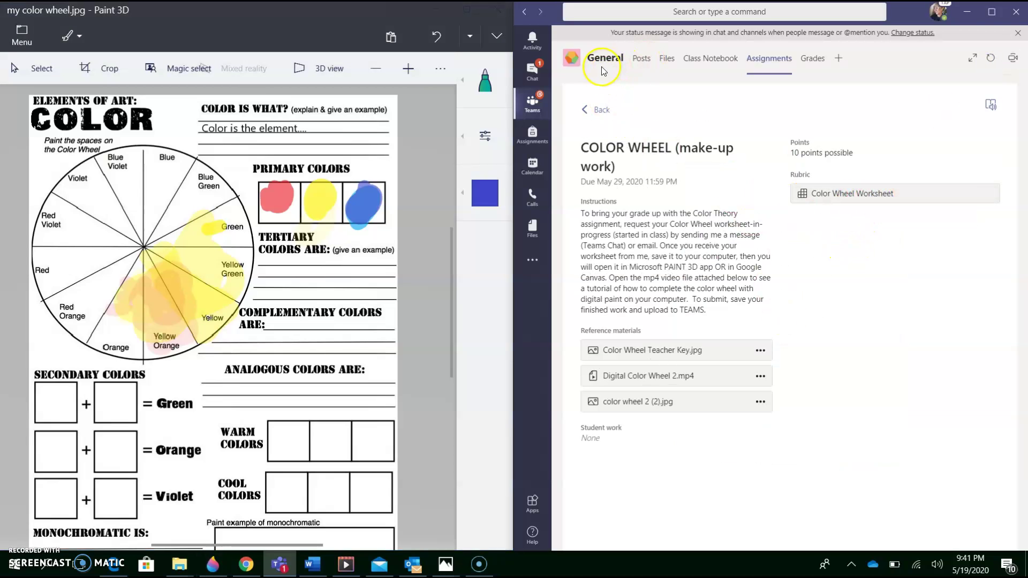
- In Teams Chat, move past the 2nd per Zoom Meeting chat to a one-to-one conversation and focus the message box
{"action": "left_click", "coordinate": [571, 59]}
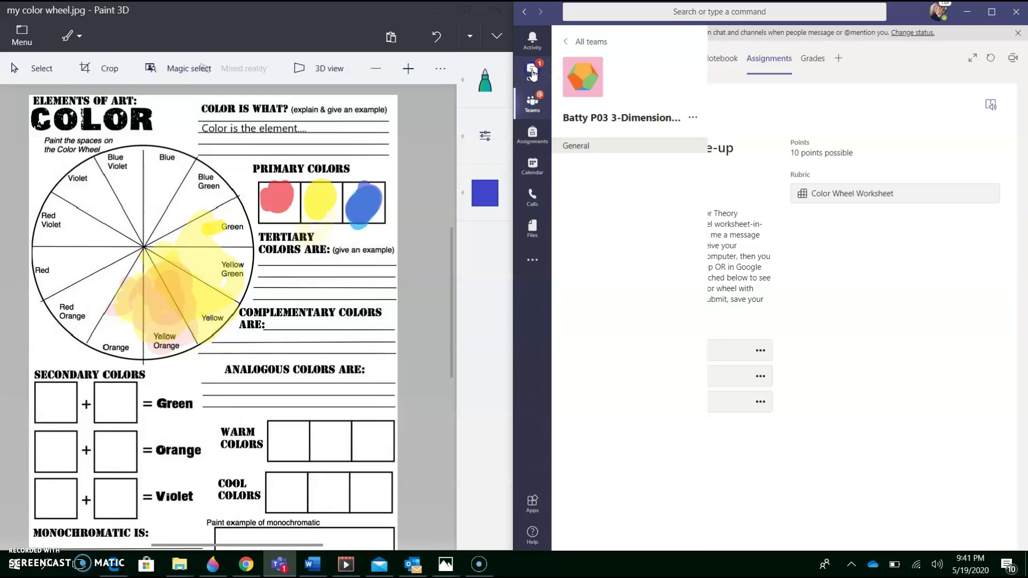
{"action": "left_click", "coordinate": [533, 74]}
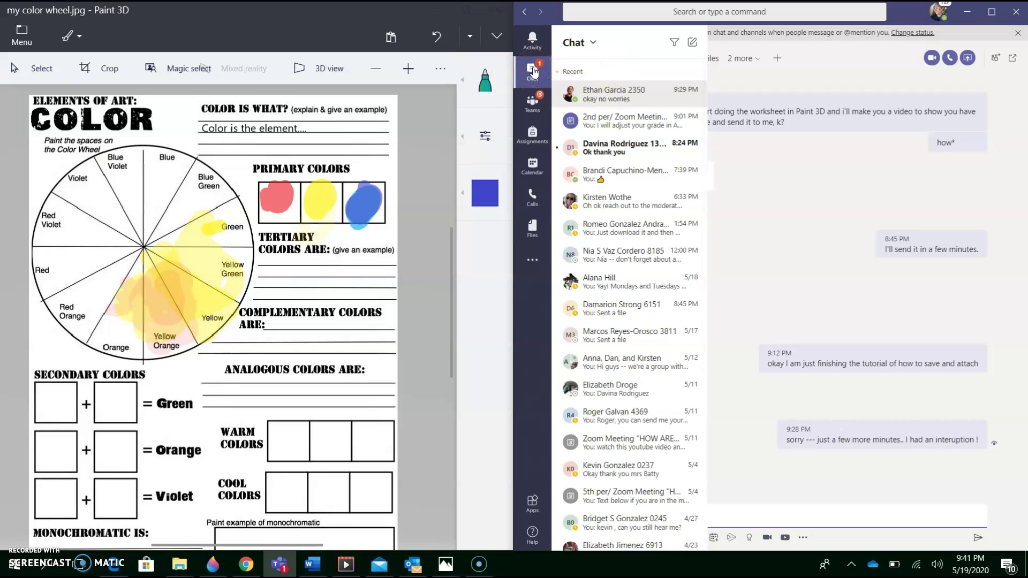
{"action": "left_click", "coordinate": [532, 72]}
{"action": "left_click", "coordinate": [612, 95]}
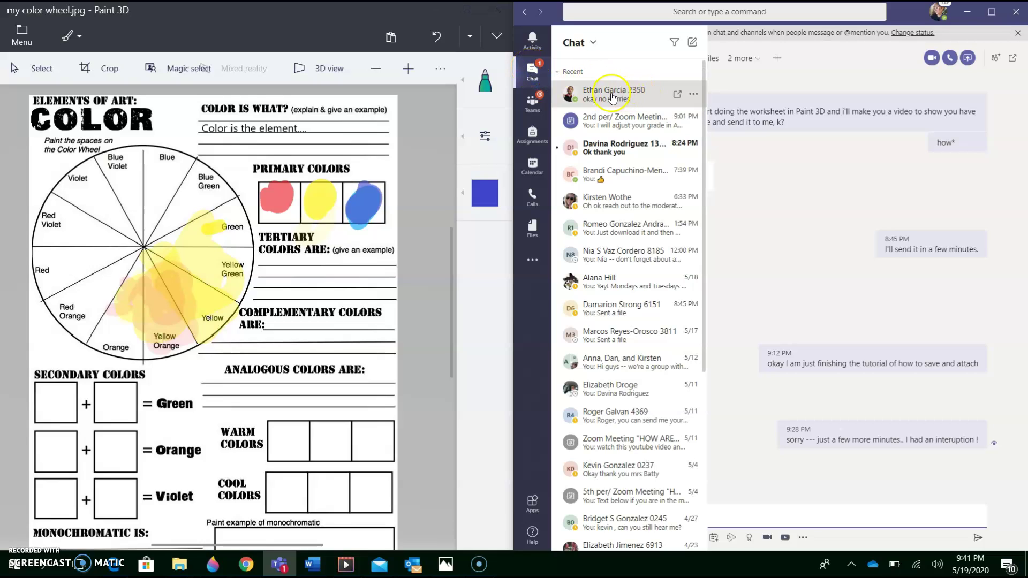
{"action": "left_click", "coordinate": [620, 100]}
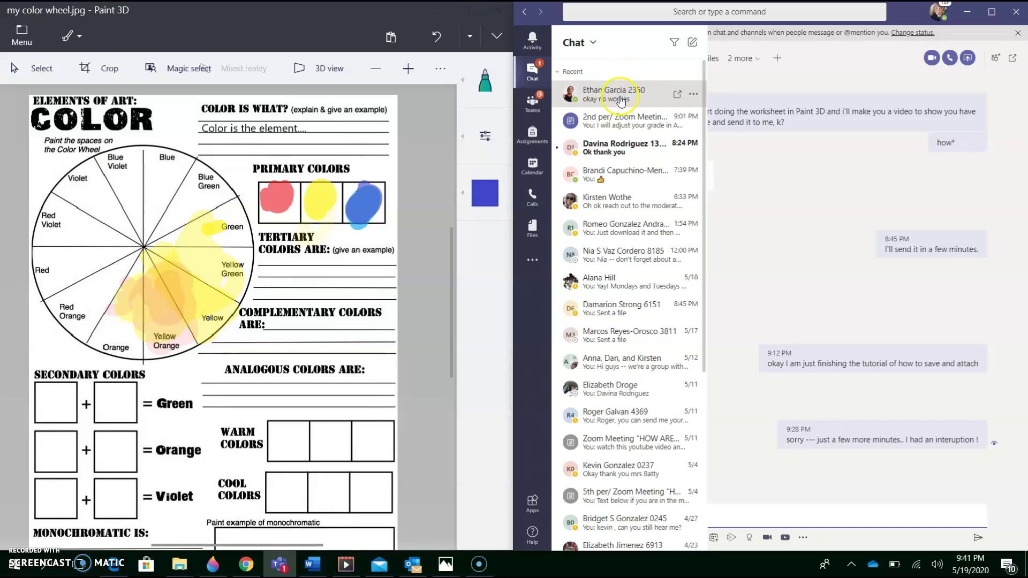
{"action": "left_click", "coordinate": [617, 131]}
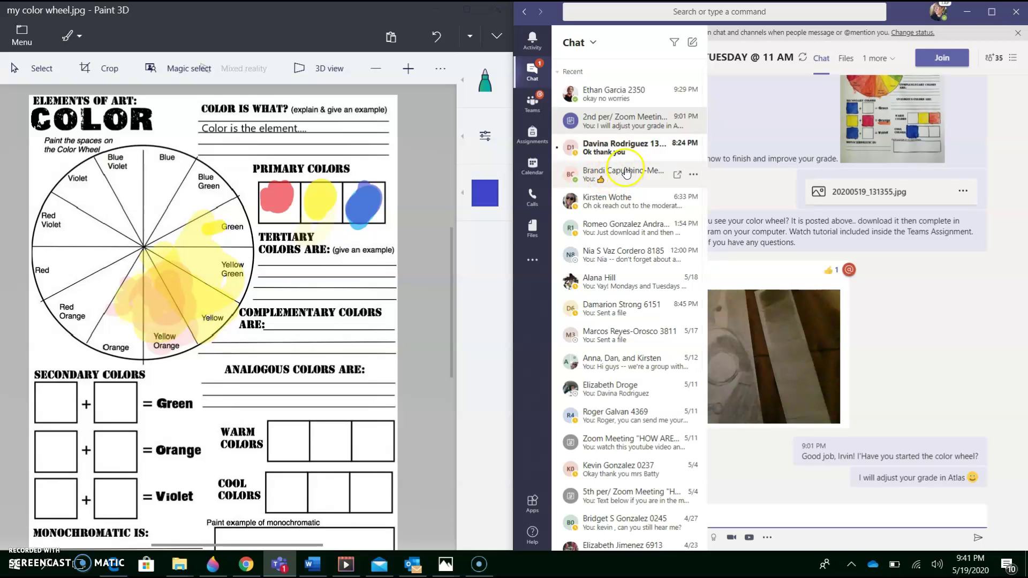
{"action": "left_click", "coordinate": [624, 122]}
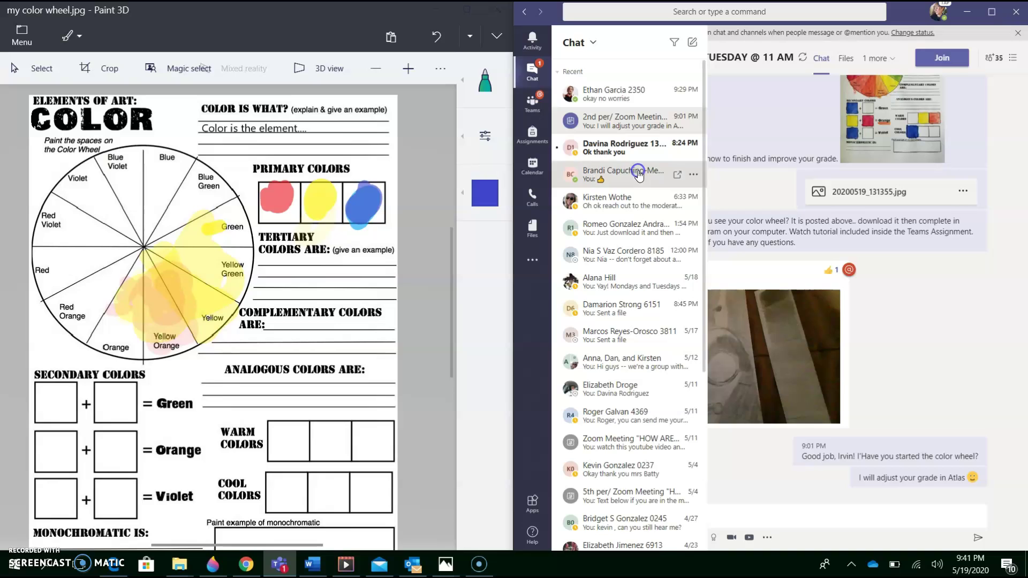
{"action": "left_click", "coordinate": [611, 174]}
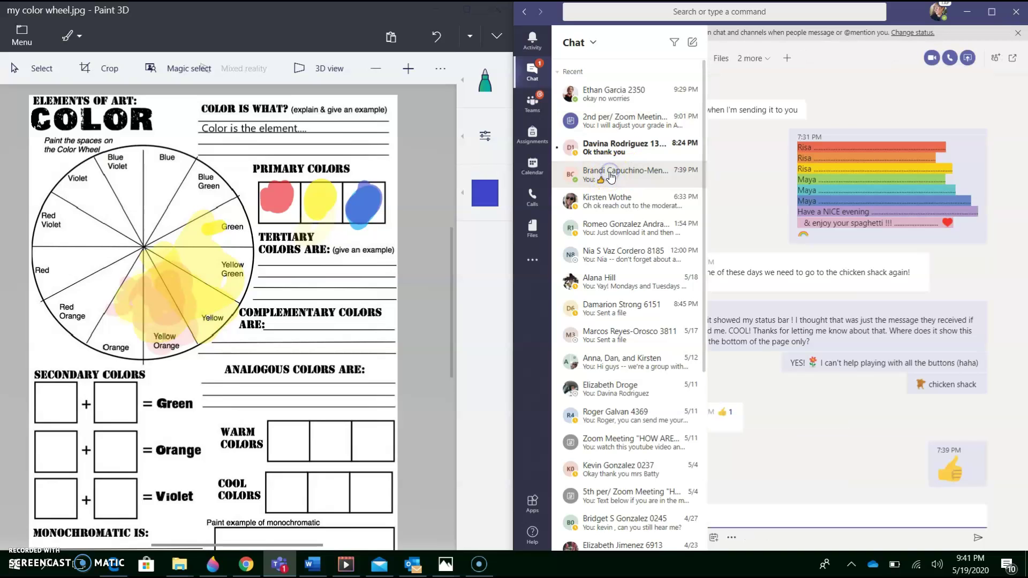
{"action": "left_click", "coordinate": [785, 515]}
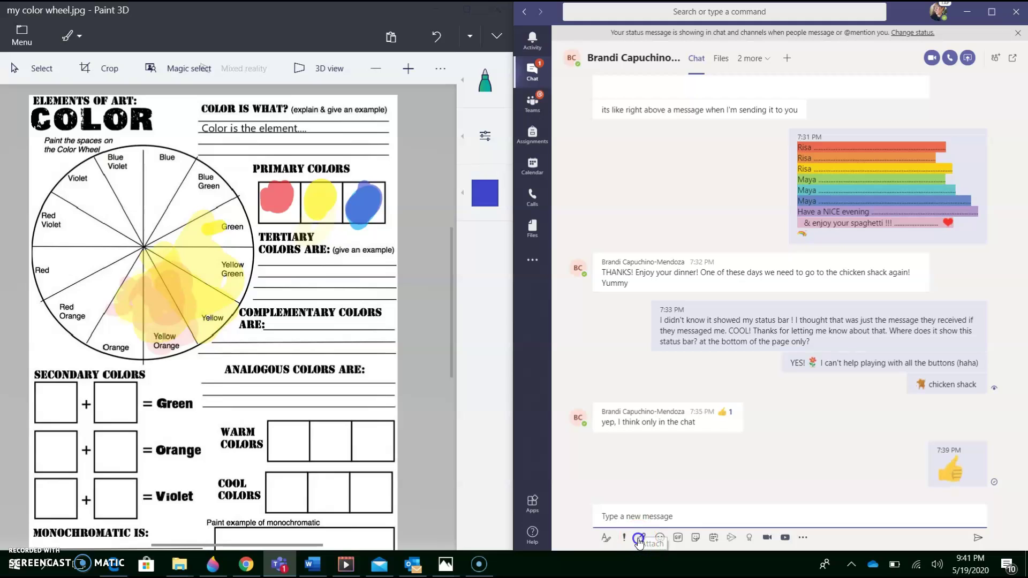
- Attach my color wheel.jpg from Pictures, remove it unsent, and return to the Teams view
{"action": "left_click", "coordinate": [640, 538]}
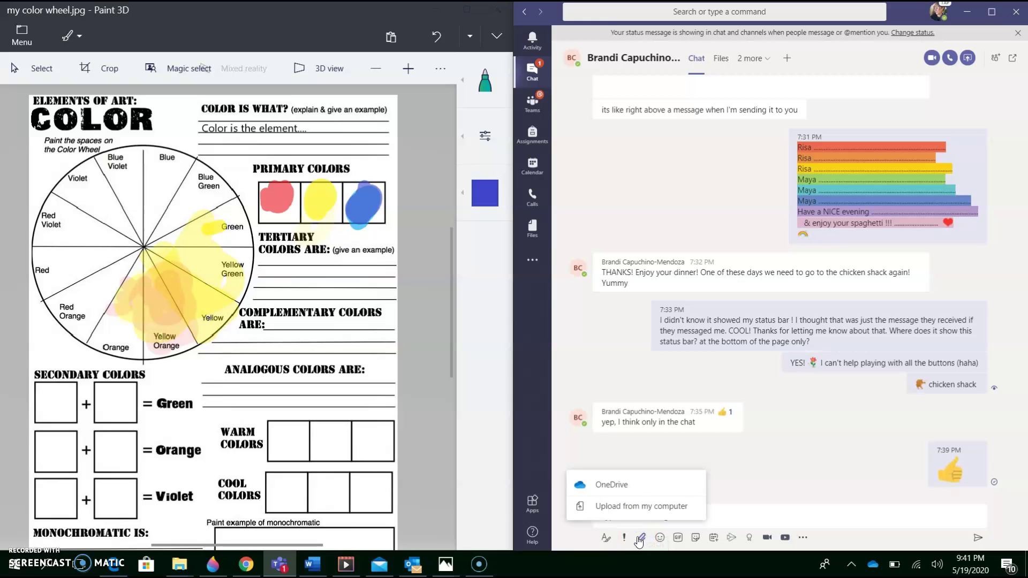
{"action": "left_click", "coordinate": [636, 508]}
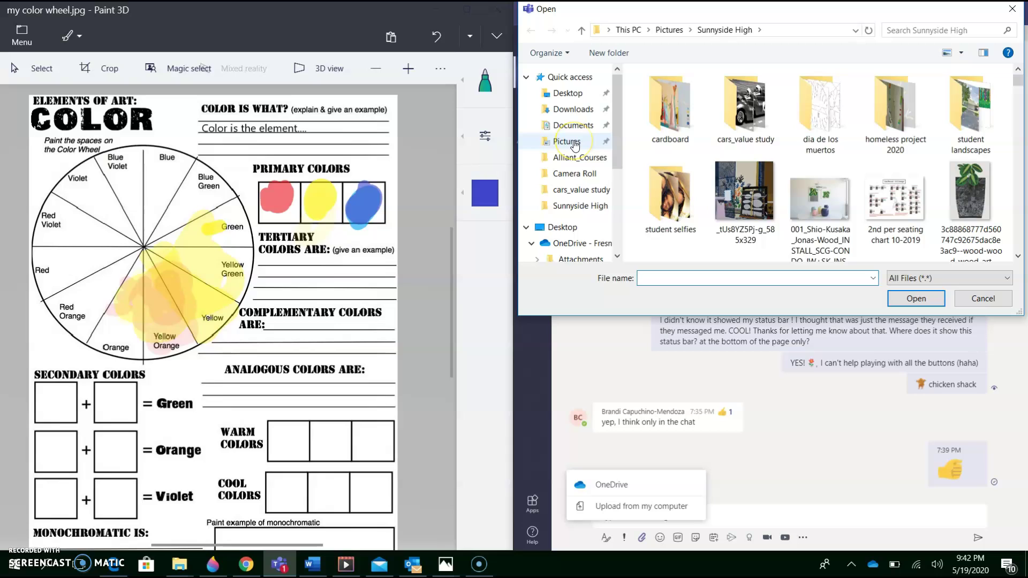
{"action": "left_click", "coordinate": [573, 142]}
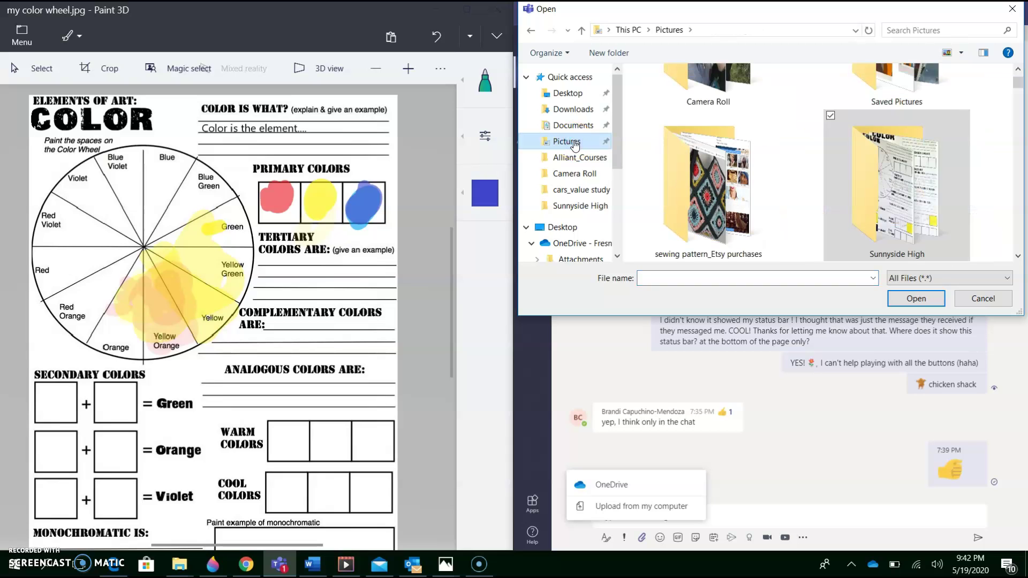
{"action": "left_click", "coordinate": [908, 30]}
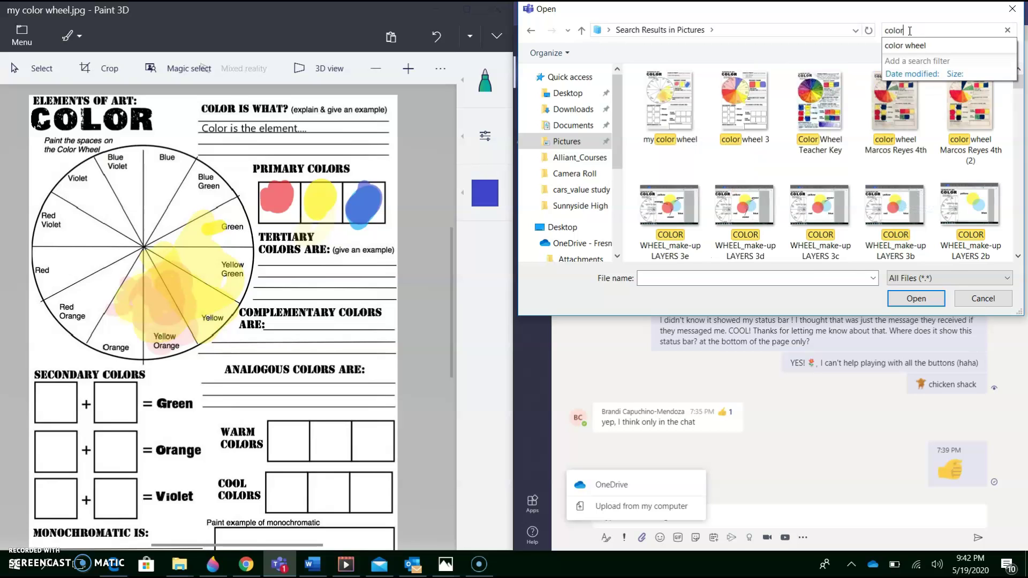
{"action": "left_click", "coordinate": [677, 127]}
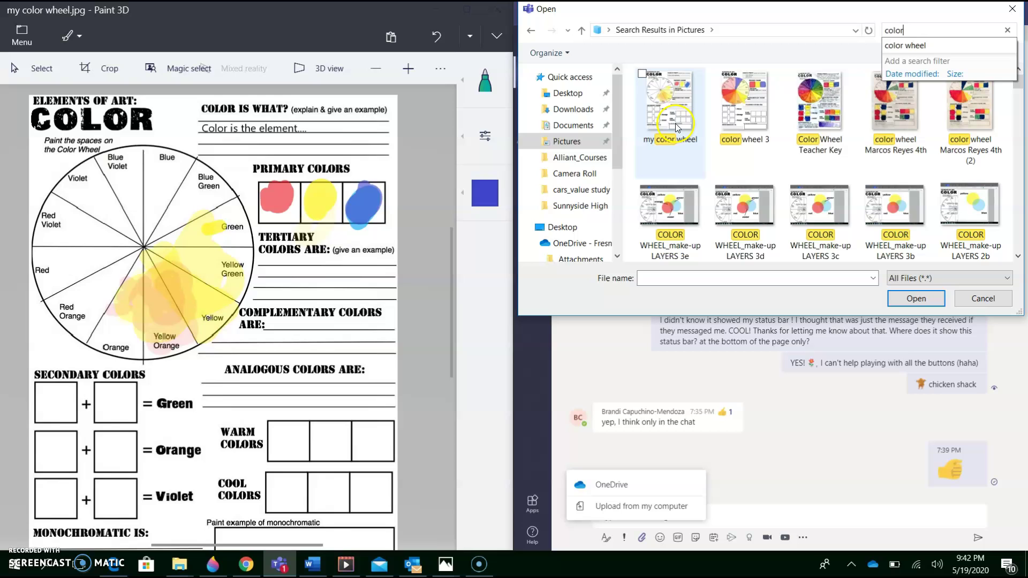
{"action": "double_click", "coordinate": [669, 96]}
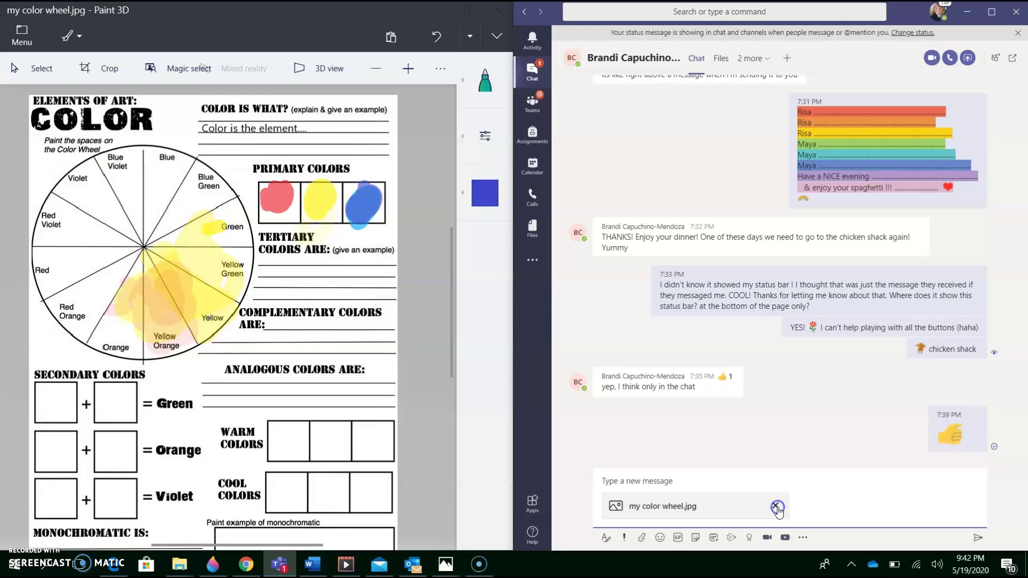
{"action": "left_click", "coordinate": [775, 506]}
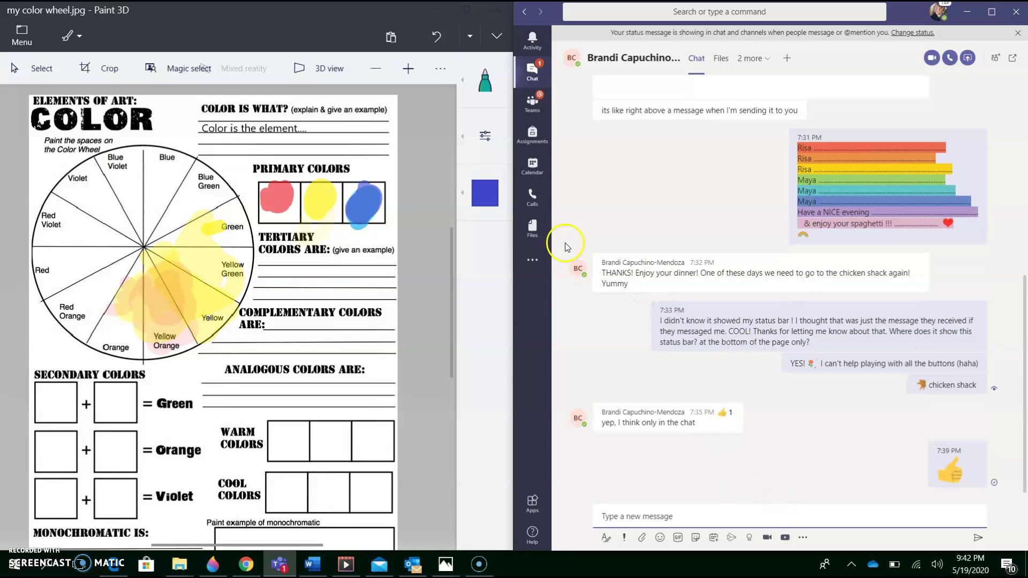
{"action": "left_click", "coordinate": [532, 101]}
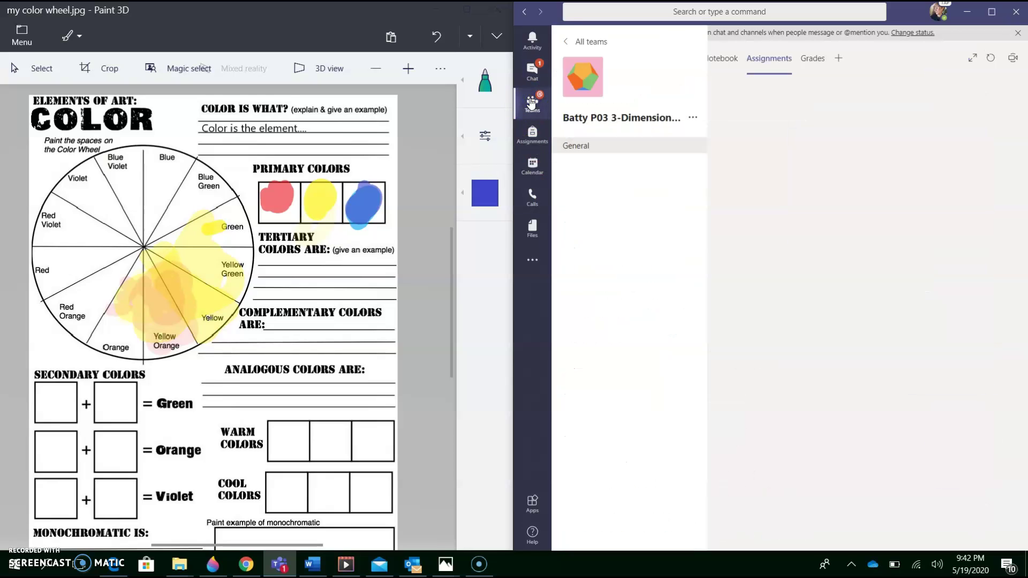
- Start a new chat, enter a recipient name in the To field, then erase it
{"action": "left_click", "coordinate": [532, 69]}
{"action": "left_click", "coordinate": [532, 68]}
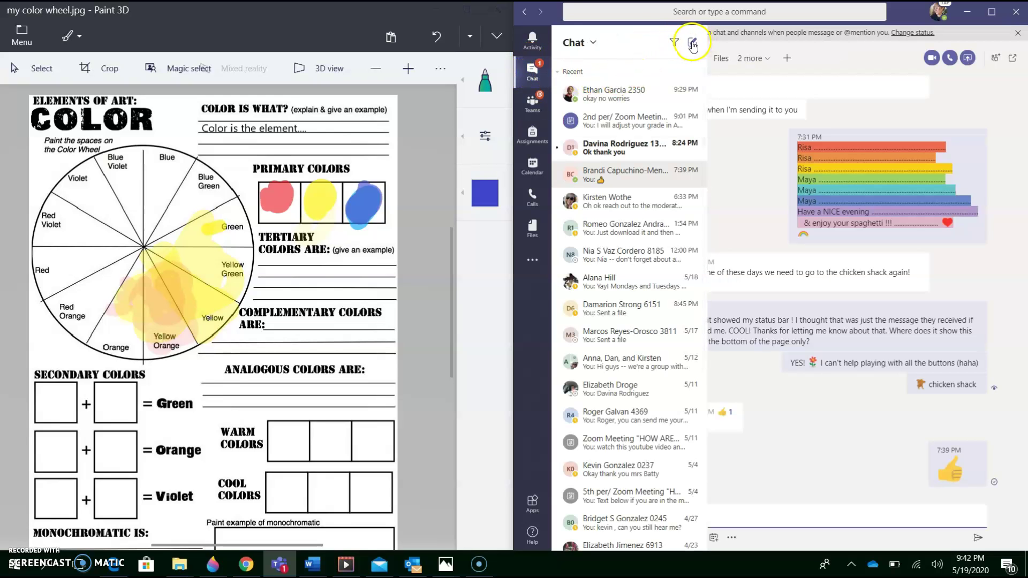
{"action": "left_click", "coordinate": [690, 45]}
{"action": "left_click", "coordinate": [710, 58]}
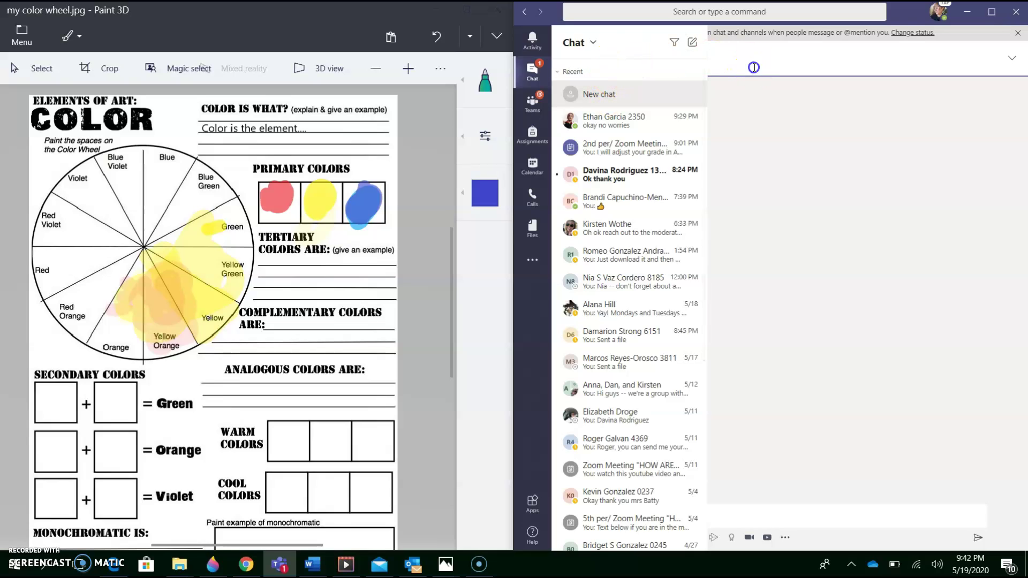
{"action": "left_click", "coordinate": [753, 67]}
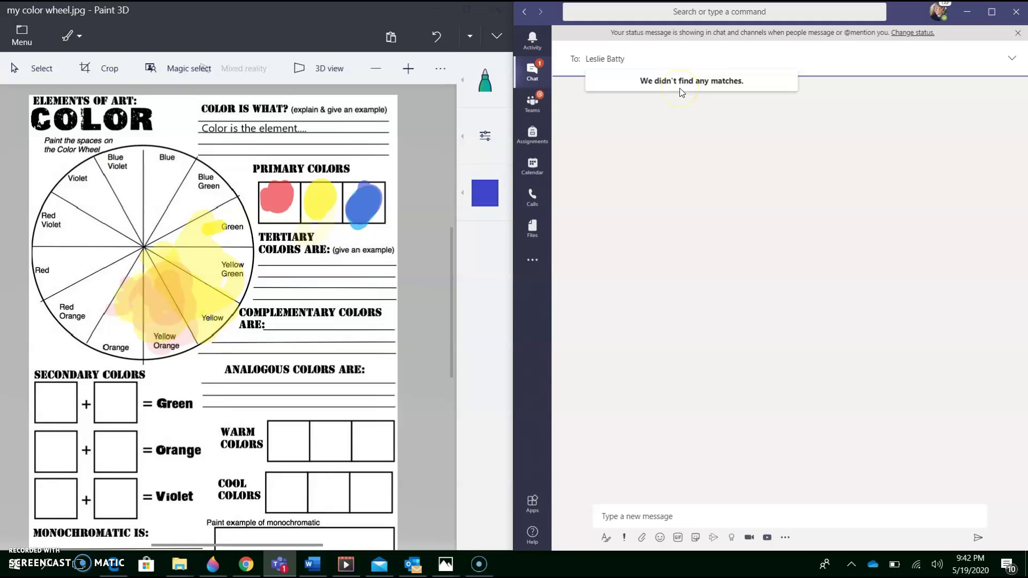
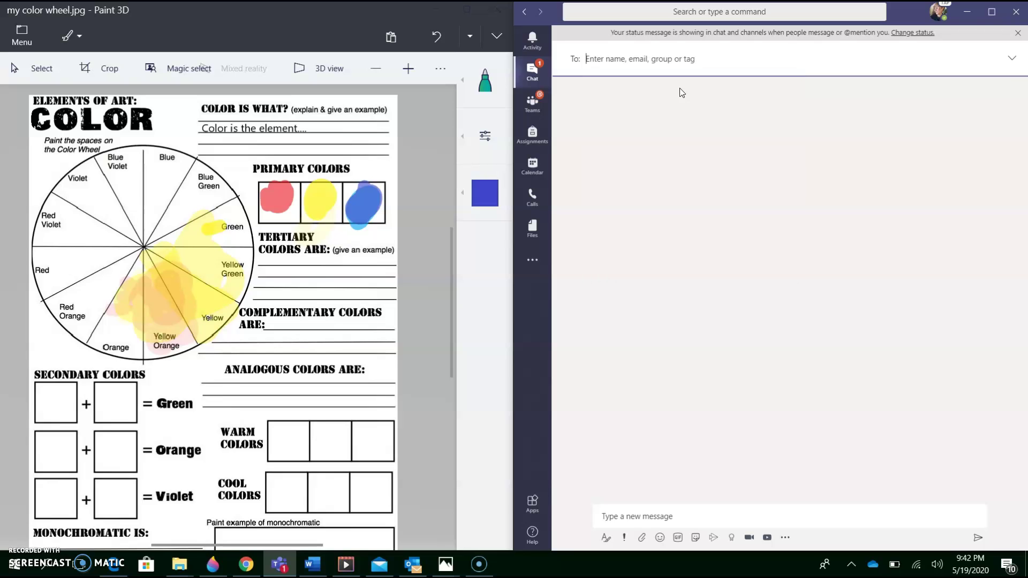